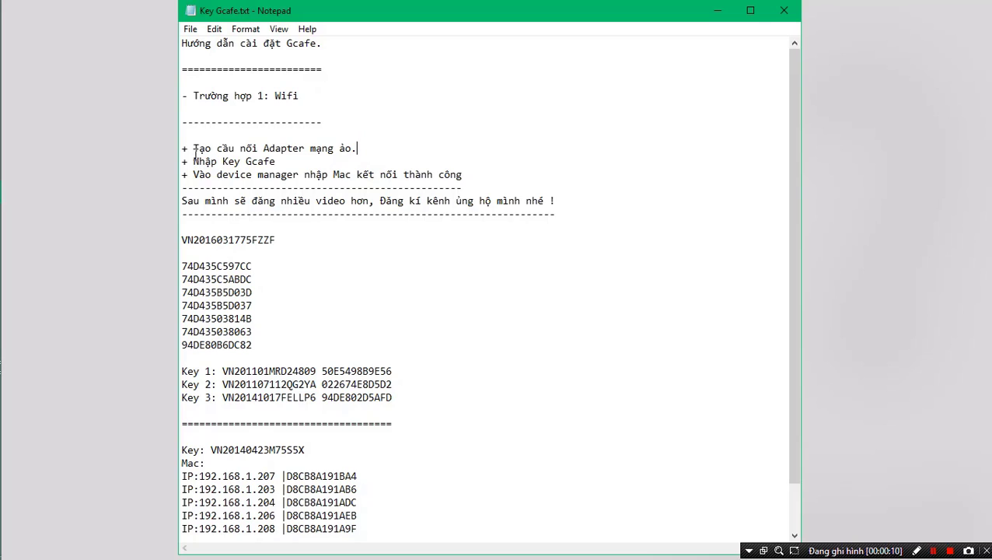
Highlight the virtual adapter bridge step in Key Gcafe.txt, then minimize Notepad to the desktop
{"action": "left_click_drag", "start_coordinate": [184, 150], "coordinate": [358, 149]}
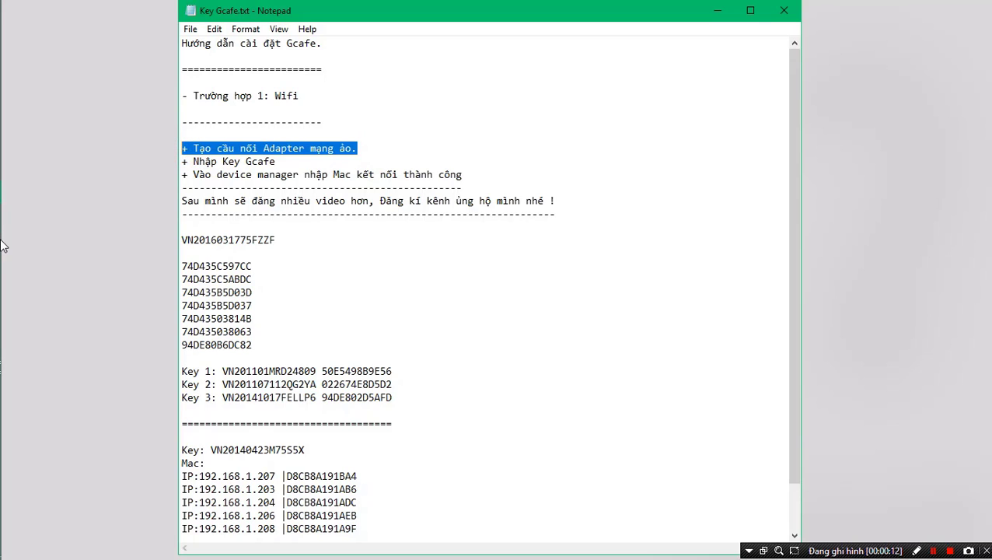
{"action": "mouse_move", "coordinate": [2, 246]}
{"action": "mouse_move", "coordinate": [13, 194]}
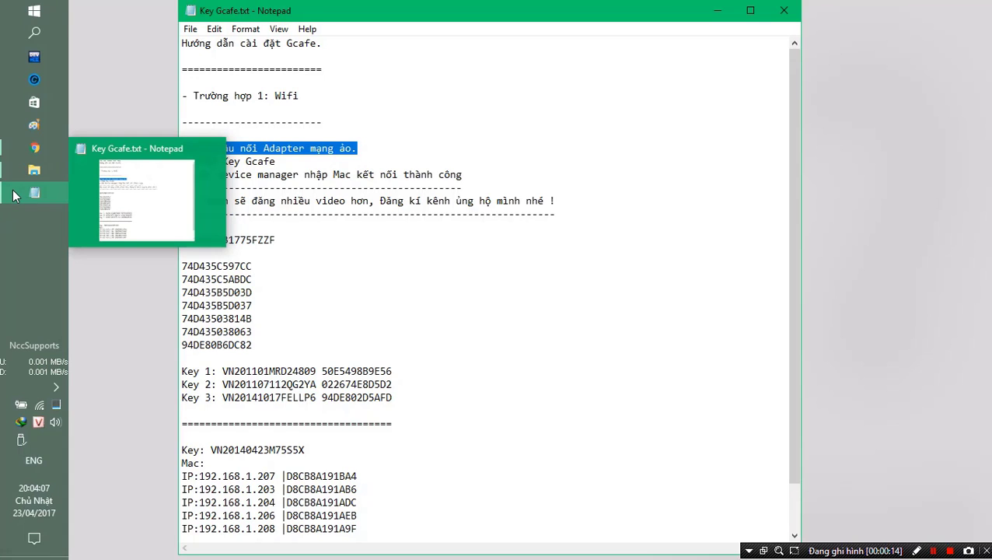
{"action": "left_click", "coordinate": [13, 195]}
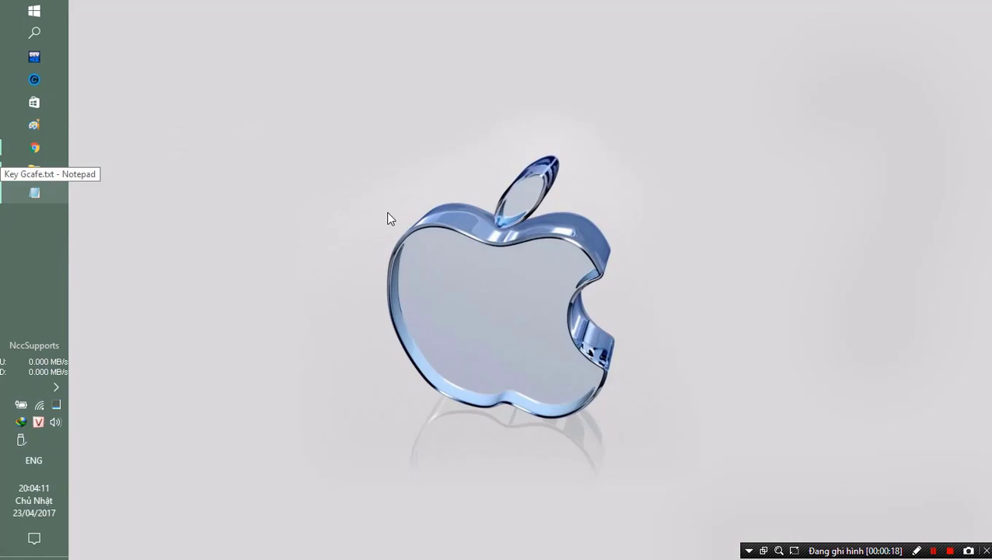
Run ncpa.cpl from the Run dialog to open Network Connections
{"action": "key", "text": "super+r"}
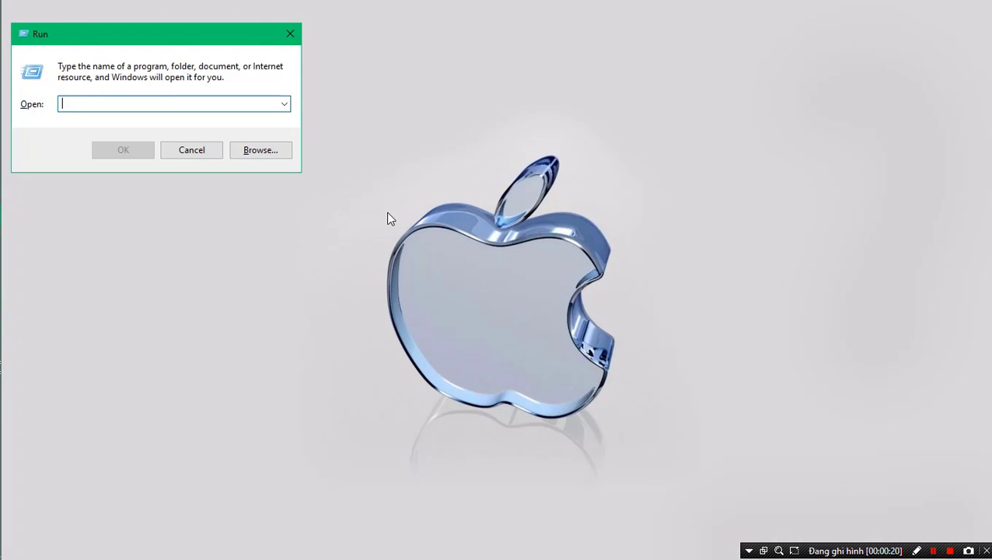
{"action": "type", "text": "nc"}
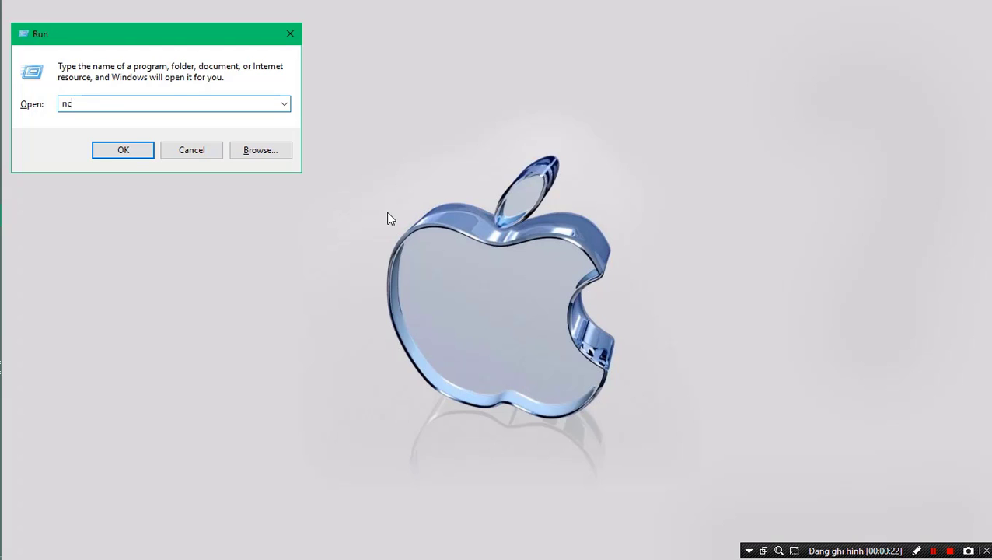
{"action": "type", "text": "pa.cpl"}
{"action": "key", "text": "ctrl+a"}
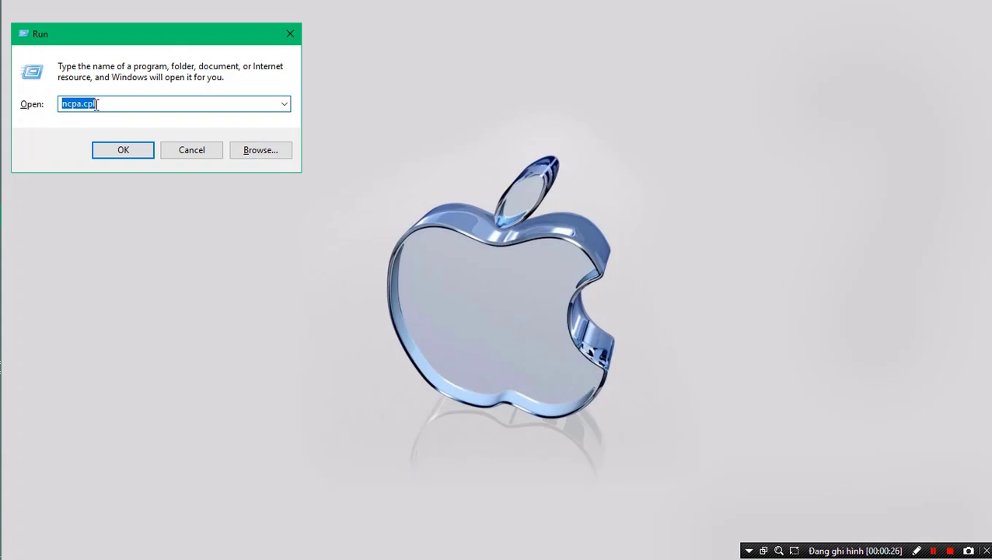
{"action": "left_click_drag", "start_coordinate": [97, 105], "coordinate": [49, 108]}
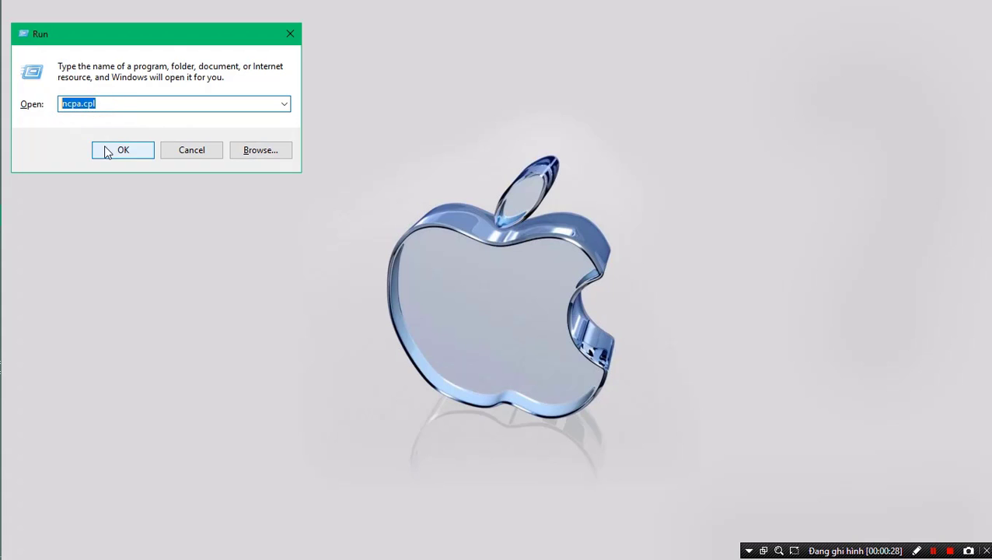
{"action": "left_click", "coordinate": [109, 151]}
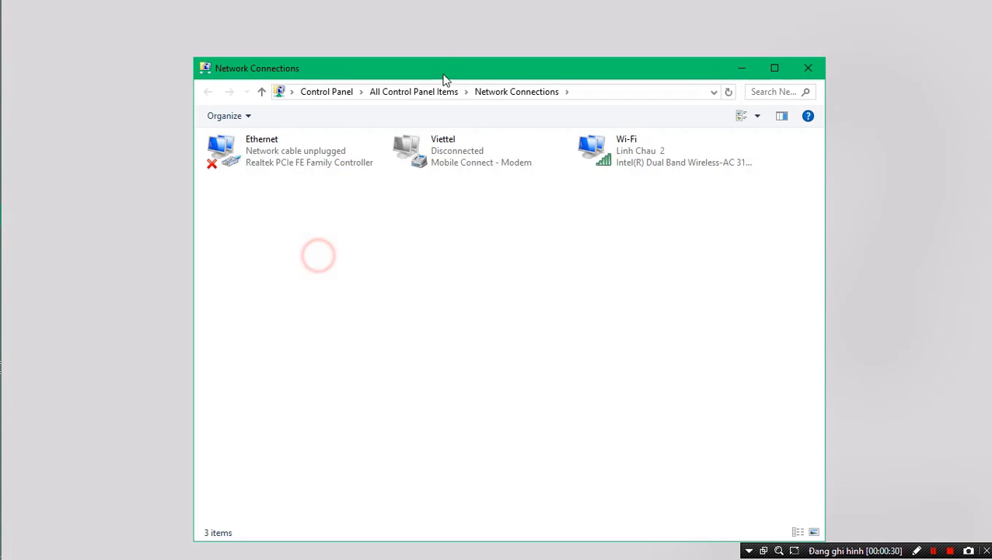
Bridge the Ethernet and Wi-Fi adapters, then select the new Network Bridge connection
{"action": "left_click_drag", "start_coordinate": [452, 70], "coordinate": [452, 48]}
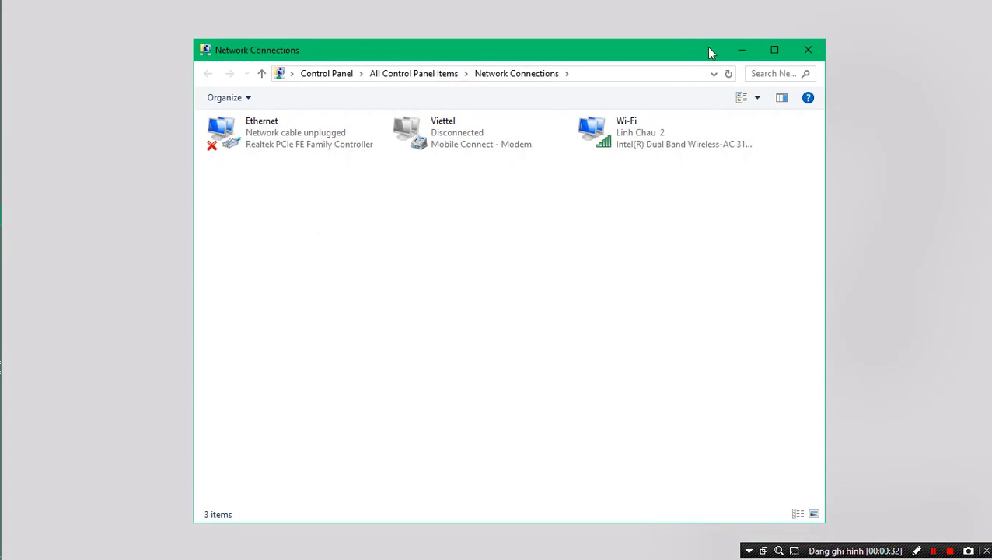
{"action": "left_click", "coordinate": [773, 50]}
{"action": "left_click", "coordinate": [98, 97]}
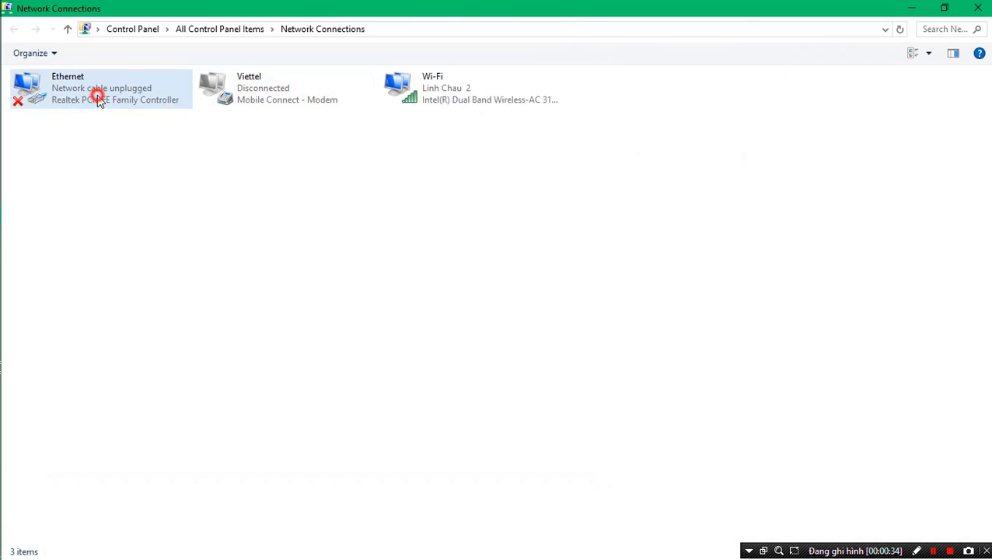
{"action": "left_click", "coordinate": [452, 87], "text": "ctrl"}
{"action": "right_click", "coordinate": [451, 84]}
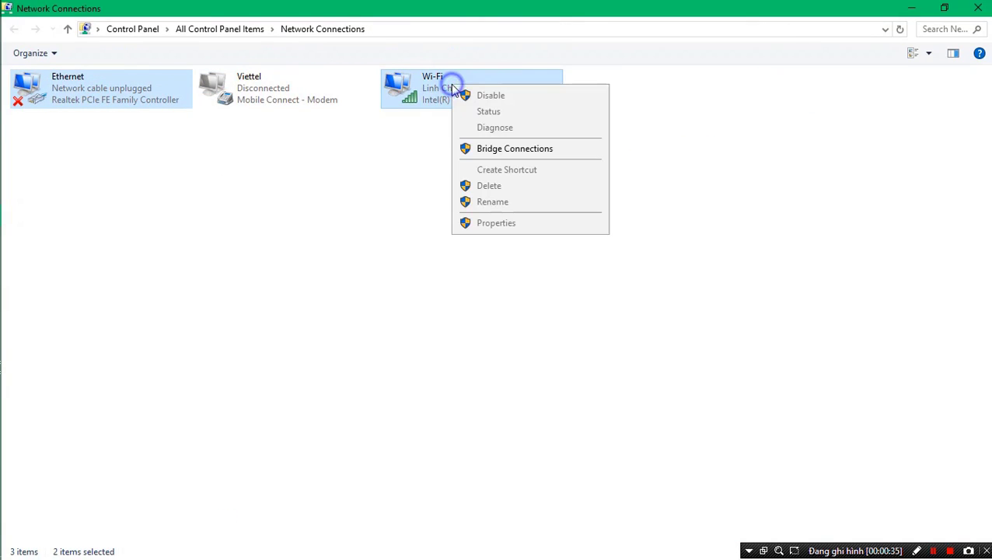
{"action": "left_click", "coordinate": [464, 150]}
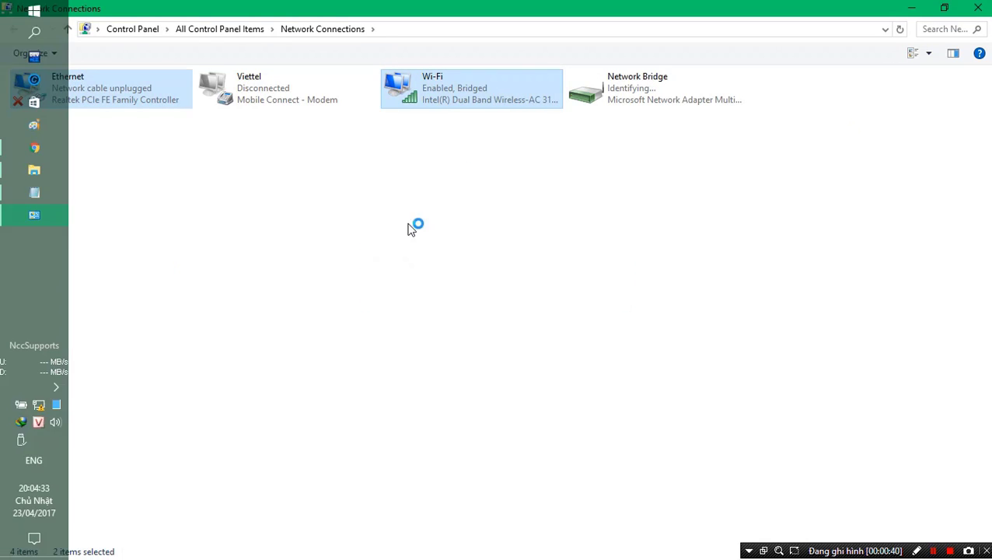
{"action": "left_click", "coordinate": [945, 8]}
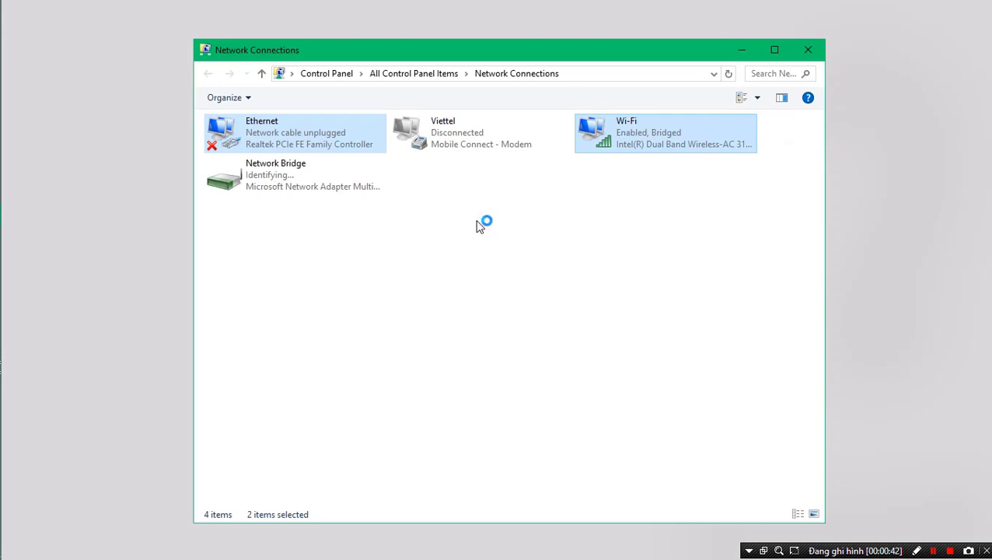
{"action": "left_click", "coordinate": [294, 182]}
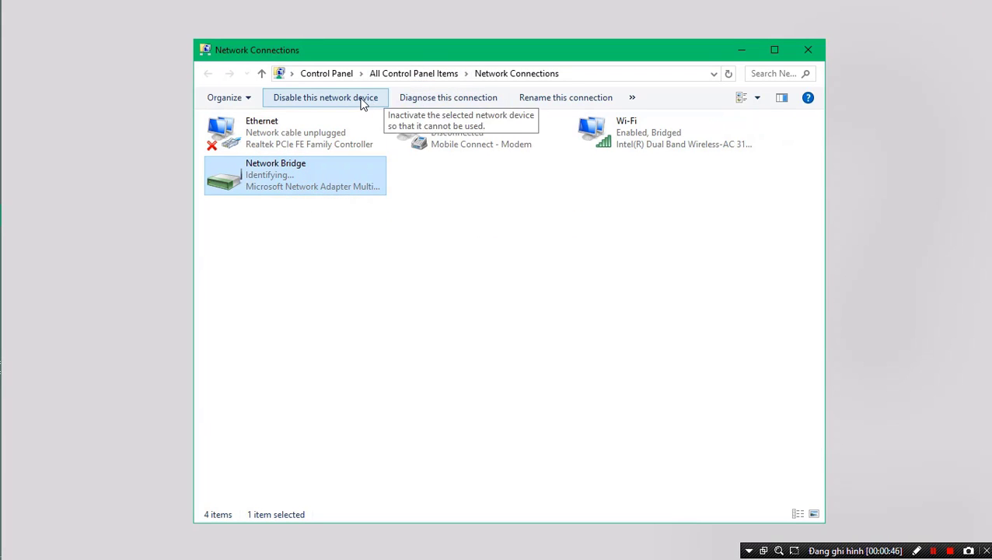
Navigate Control Panel through Network and Internet to the Network and Sharing Center
{"action": "left_click", "coordinate": [415, 74]}
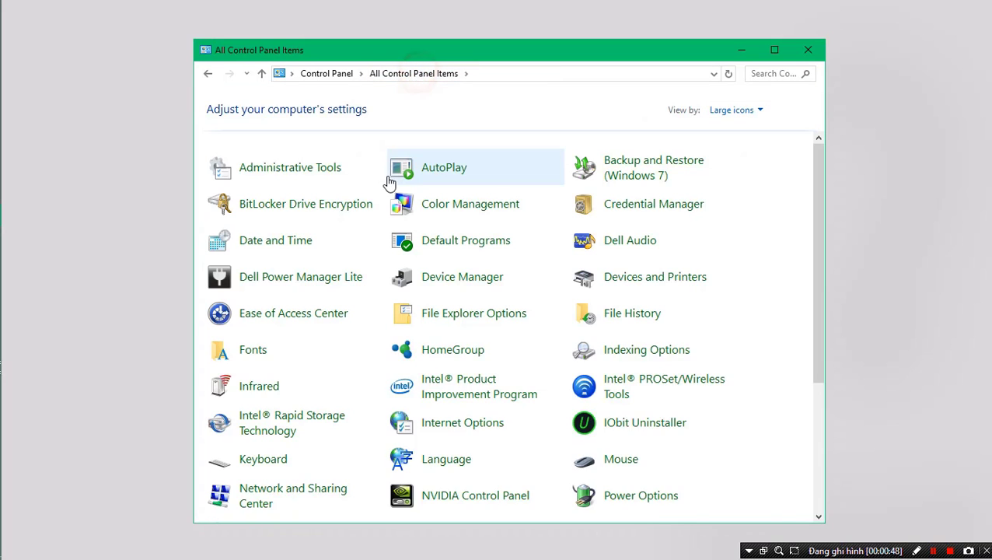
{"action": "left_click", "coordinate": [326, 74]}
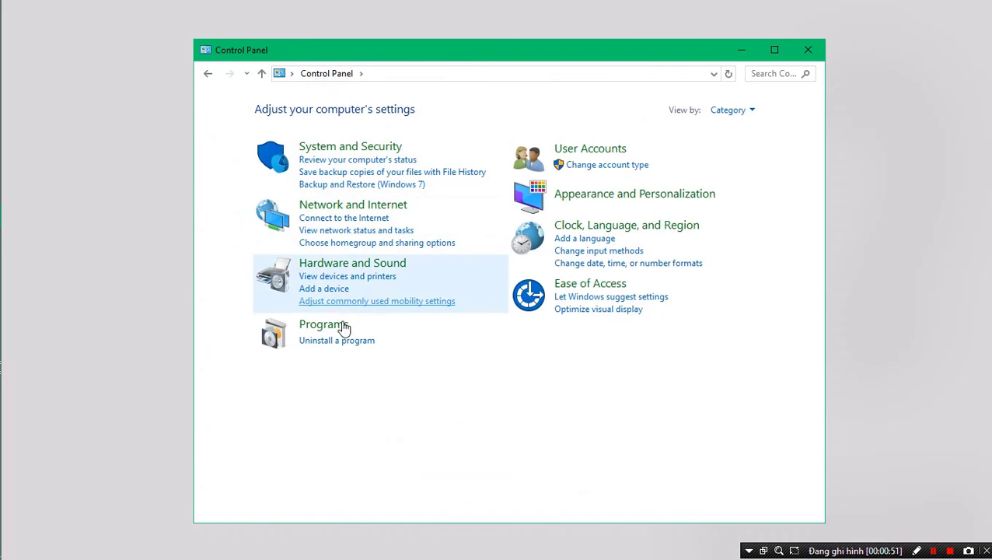
{"action": "left_click", "coordinate": [344, 208]}
{"action": "left_click", "coordinate": [421, 113]}
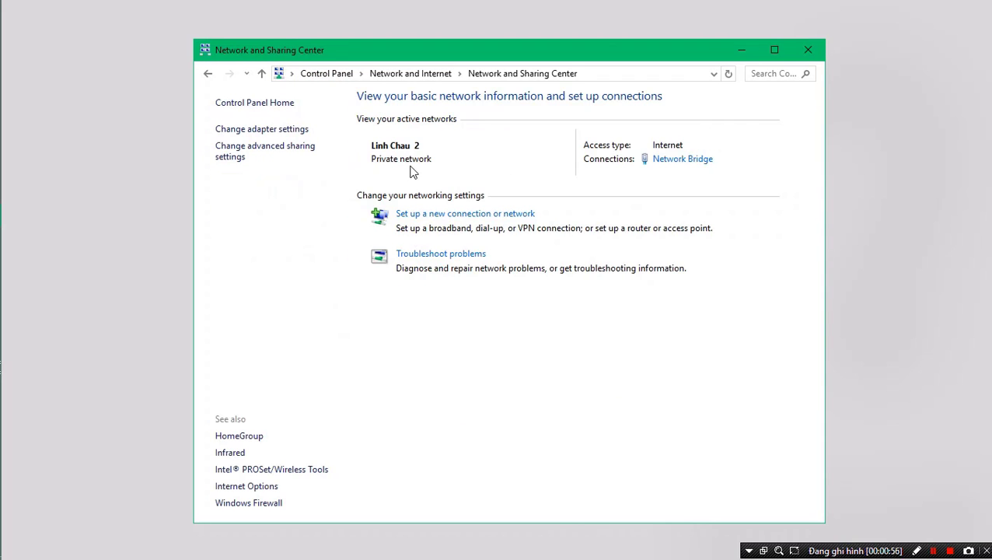
Check the tray Wi-Fi network list, minimize the NccSupports browser, and return to the Key Gcafe notes
{"action": "mouse_move", "coordinate": [2, 325]}
{"action": "left_click", "coordinate": [41, 403]}
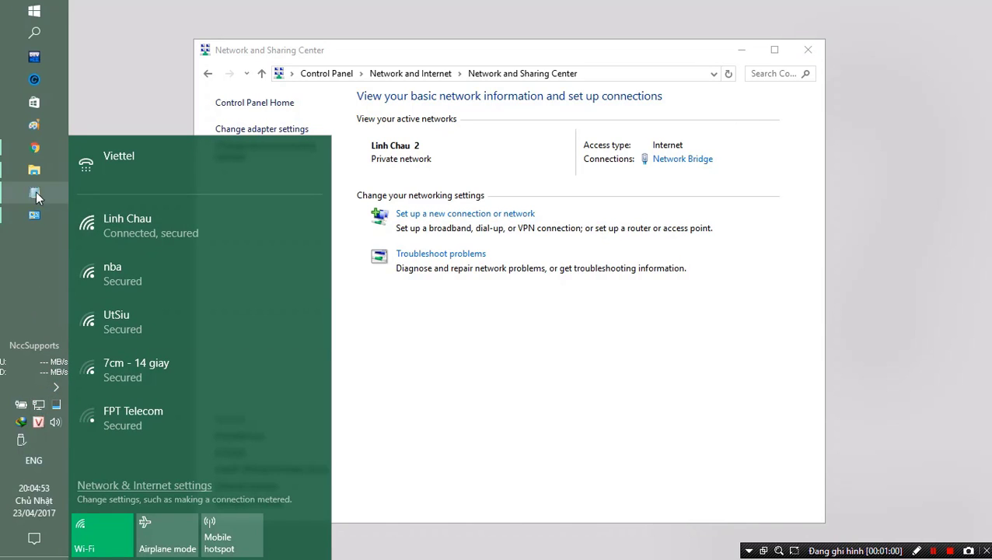
{"action": "left_click", "coordinate": [34, 147]}
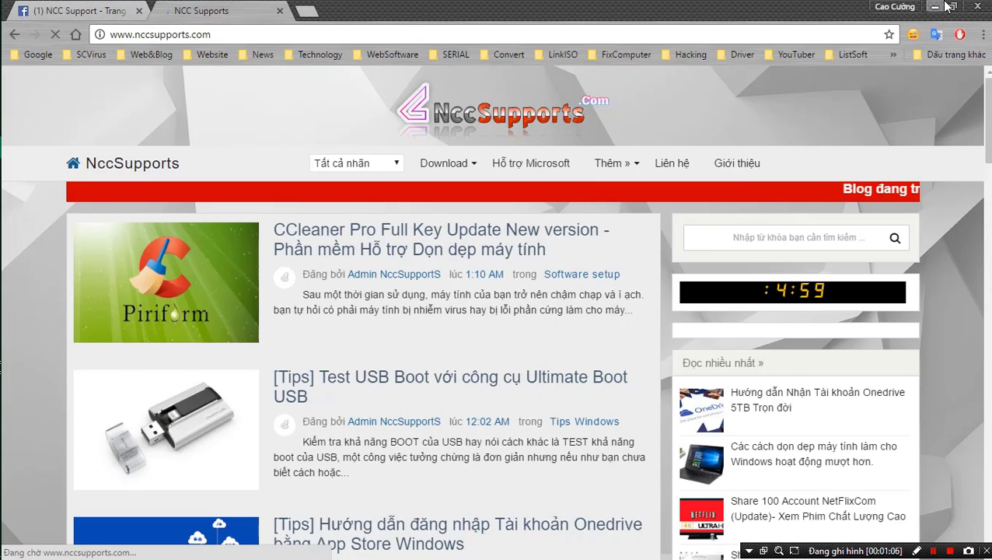
{"action": "left_click", "coordinate": [936, 6]}
{"action": "left_click", "coordinate": [405, 392]}
{"action": "mouse_move", "coordinate": [24, 216]}
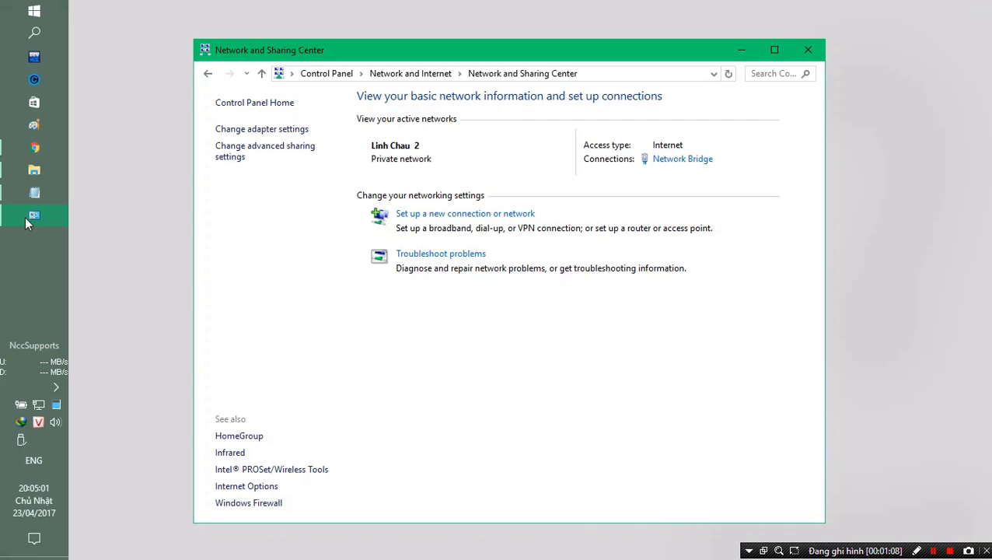
{"action": "mouse_move", "coordinate": [28, 197]}
{"action": "left_click", "coordinate": [128, 195]}
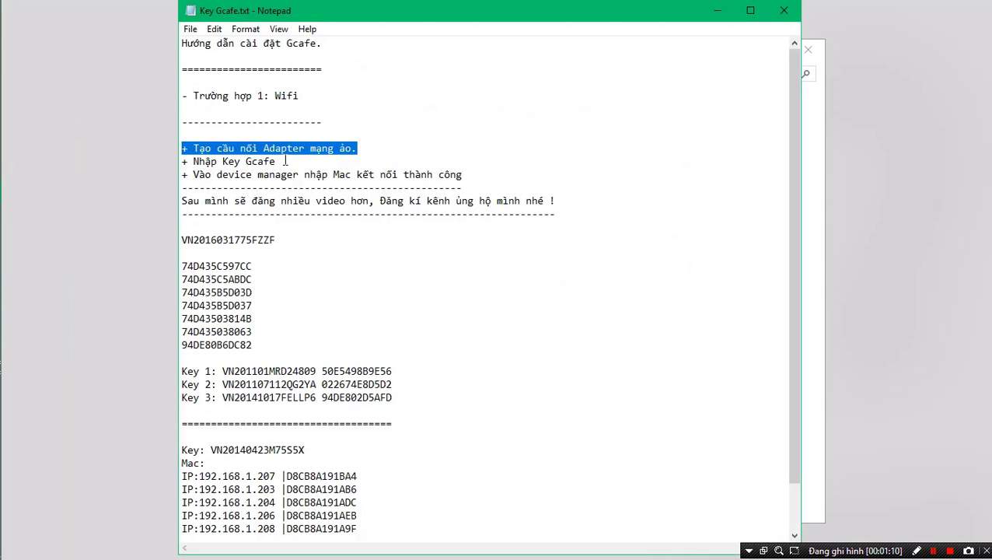
Mark the Nhập Key Gcafe step, then run GarenaCIG.exe from the Gcafe folder as administrator
{"action": "left_click_drag", "start_coordinate": [285, 161], "coordinate": [187, 162]}
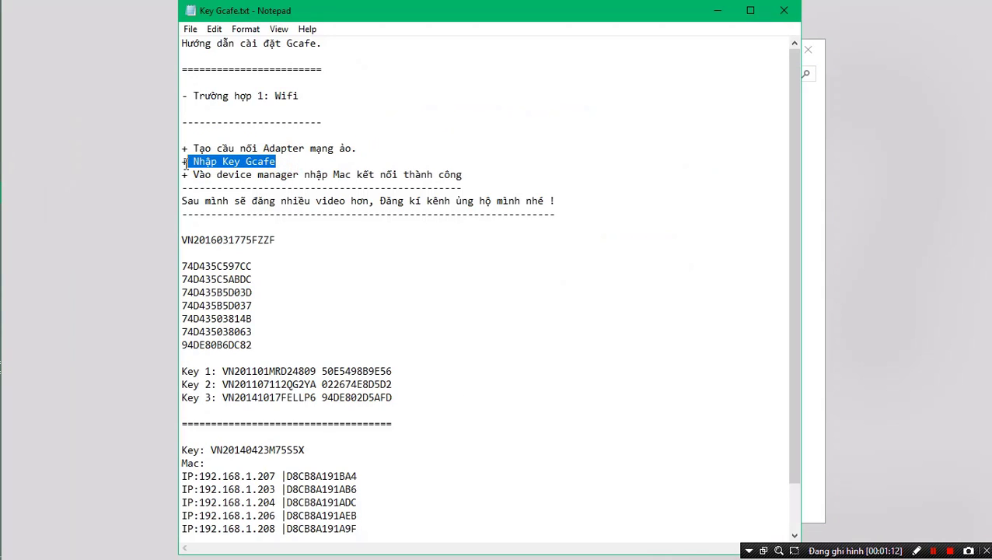
{"action": "mouse_move", "coordinate": [28, 171]}
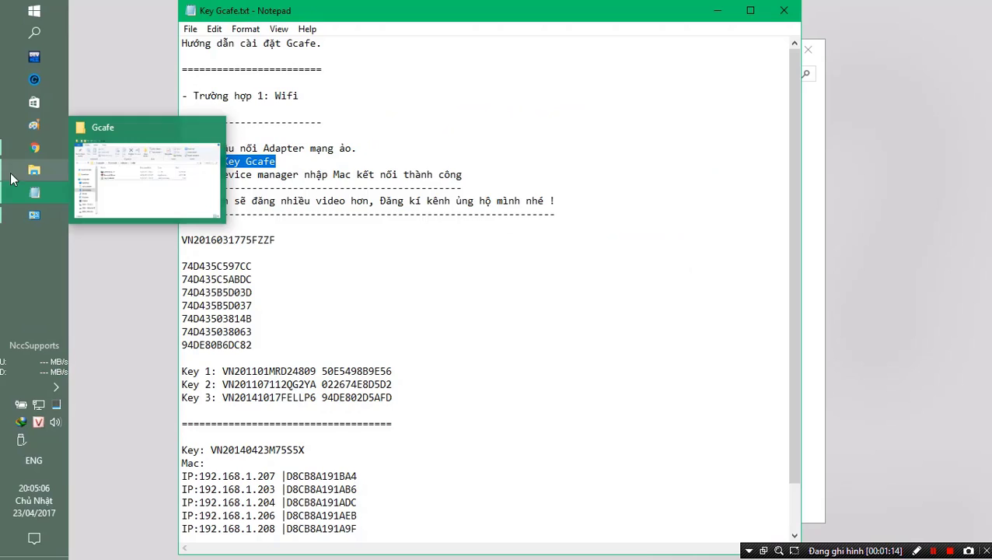
{"action": "left_click", "coordinate": [113, 171]}
{"action": "left_click", "coordinate": [206, 215]}
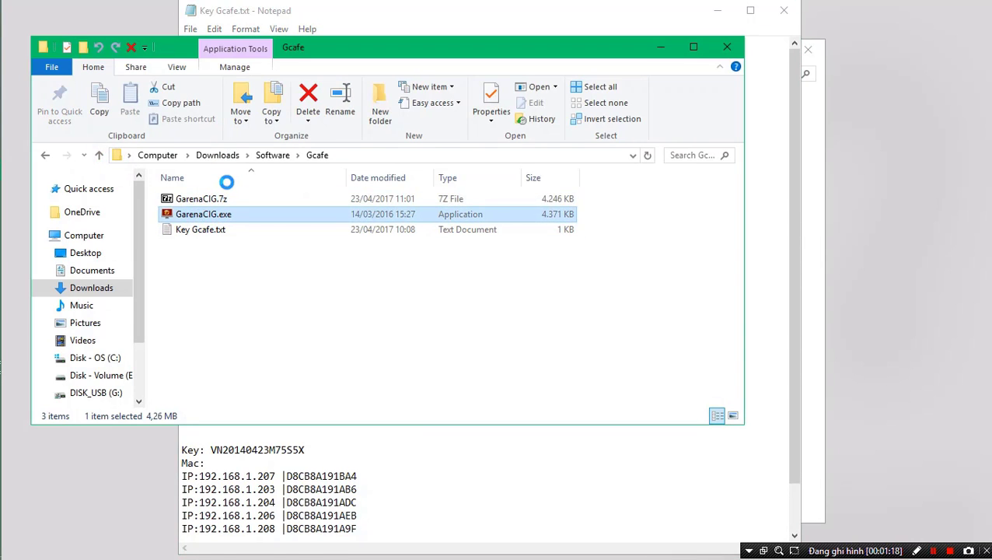
{"action": "key", "text": "shift+F10"}
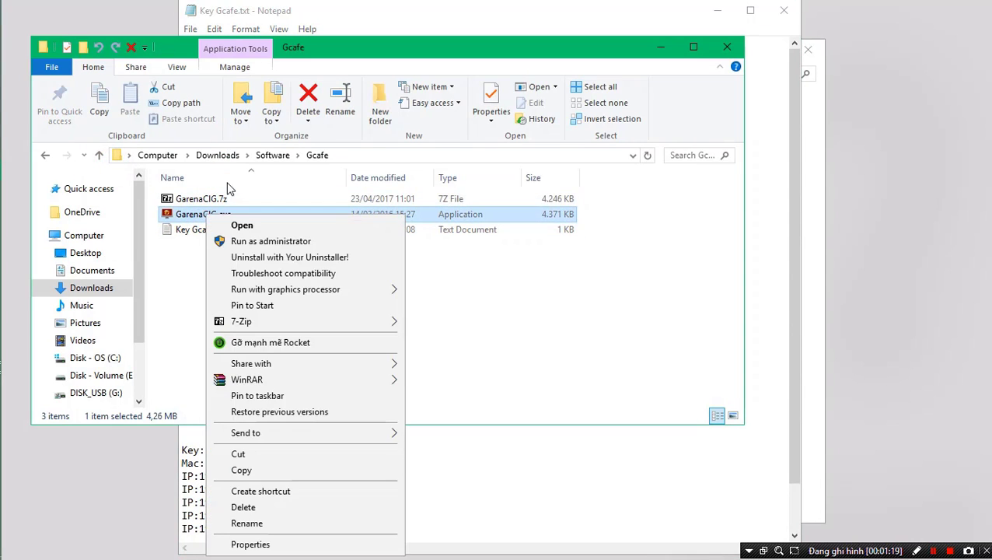
{"action": "left_click", "coordinate": [237, 242]}
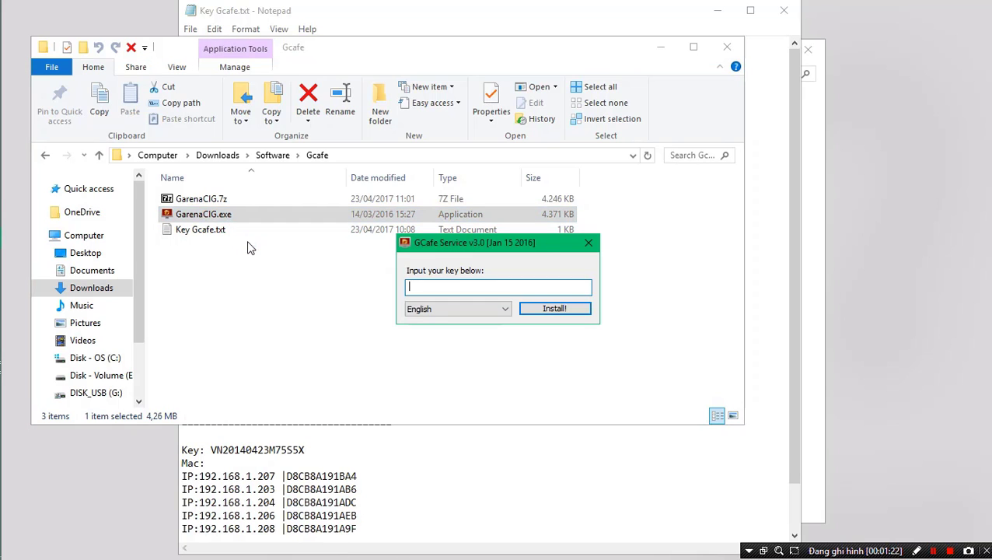
Switch the GCafe Service installer language to Tiếng Việt and return to the notes
{"action": "left_click", "coordinate": [410, 307]}
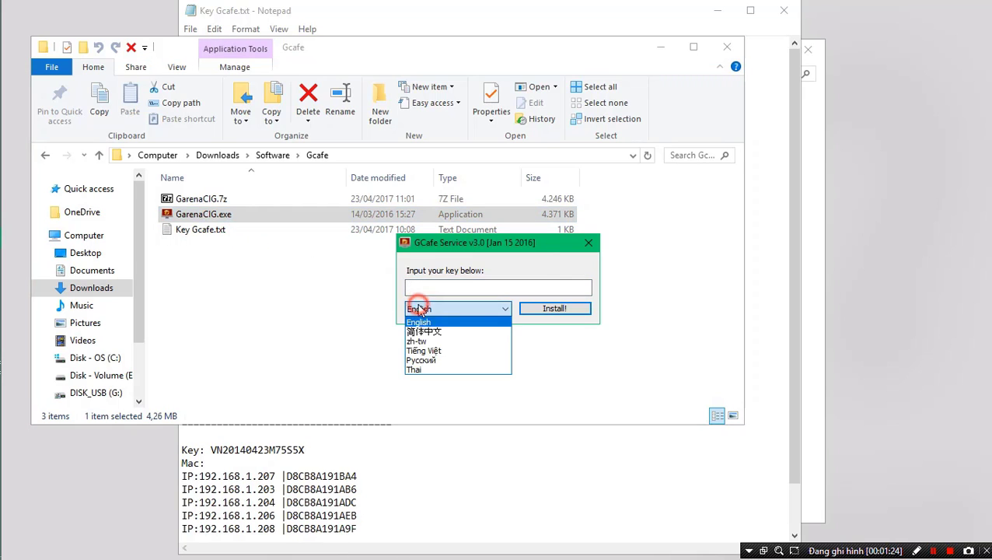
{"action": "left_click", "coordinate": [424, 348]}
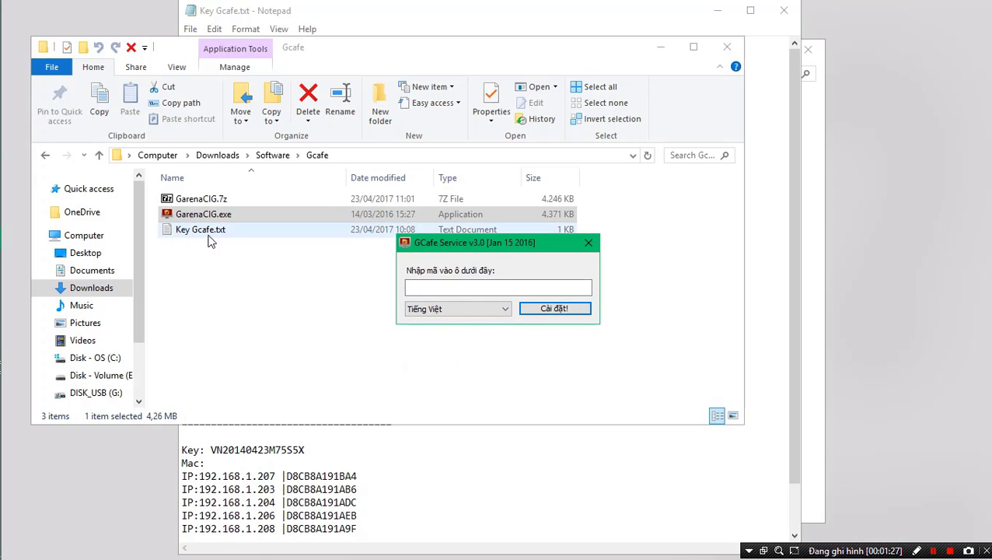
{"action": "left_click", "coordinate": [226, 474]}
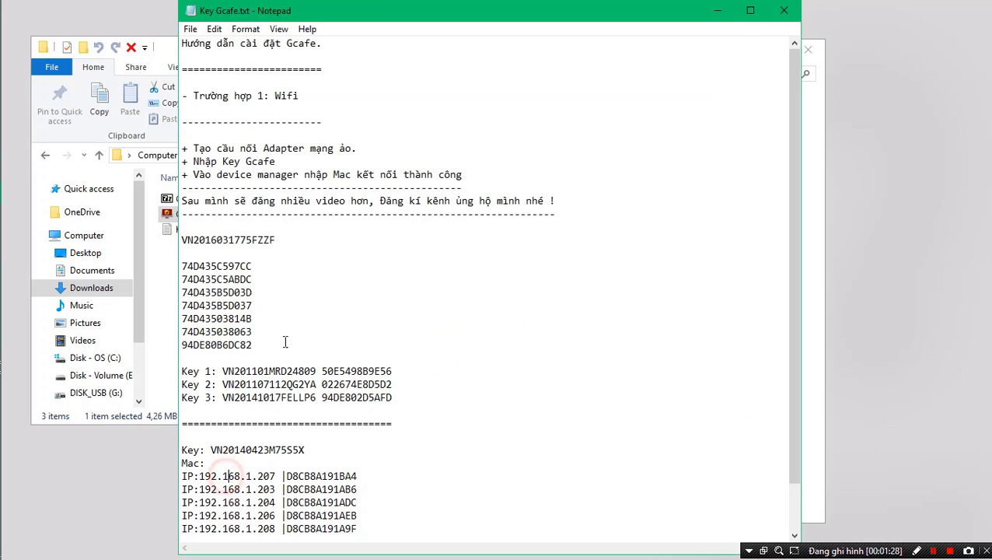
Copy the Gcafe key line from the Key Gcafe notes
{"action": "left_click", "coordinate": [284, 240]}
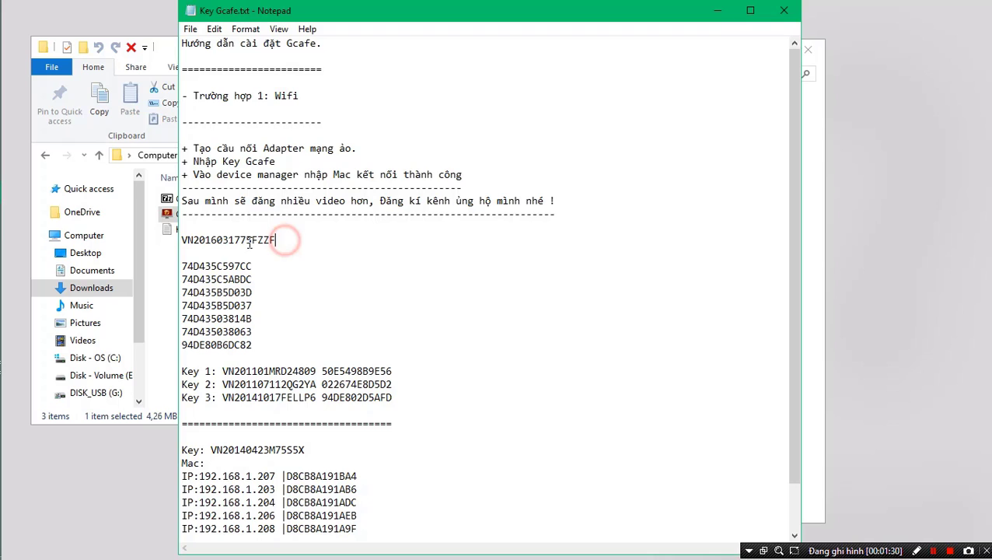
{"action": "left_click", "coordinate": [185, 239], "text": "shift"}
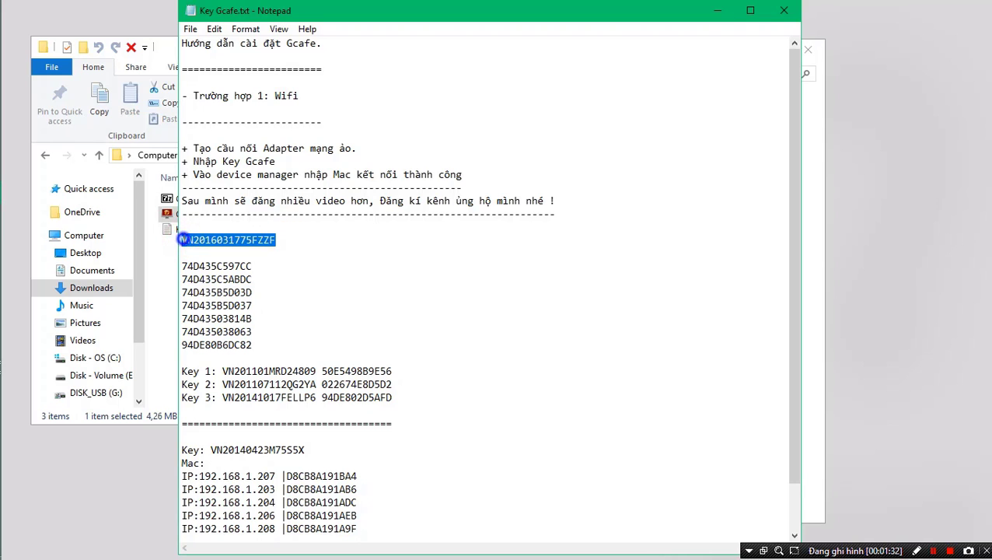
{"action": "right_click", "coordinate": [184, 240]}
{"action": "left_click", "coordinate": [218, 286]}
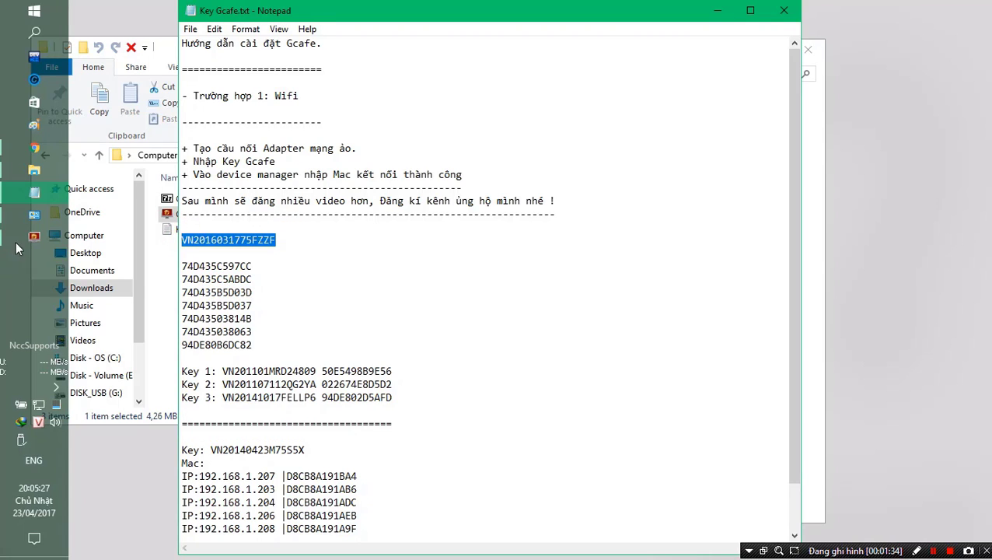
Paste the key into GCafe Service's key field, install with Cài đặt!, and acknowledge Hoàn tất cài đặt!
{"action": "left_click", "coordinate": [33, 236]}
{"action": "left_click", "coordinate": [490, 286]}
{"action": "right_click", "coordinate": [489, 285]}
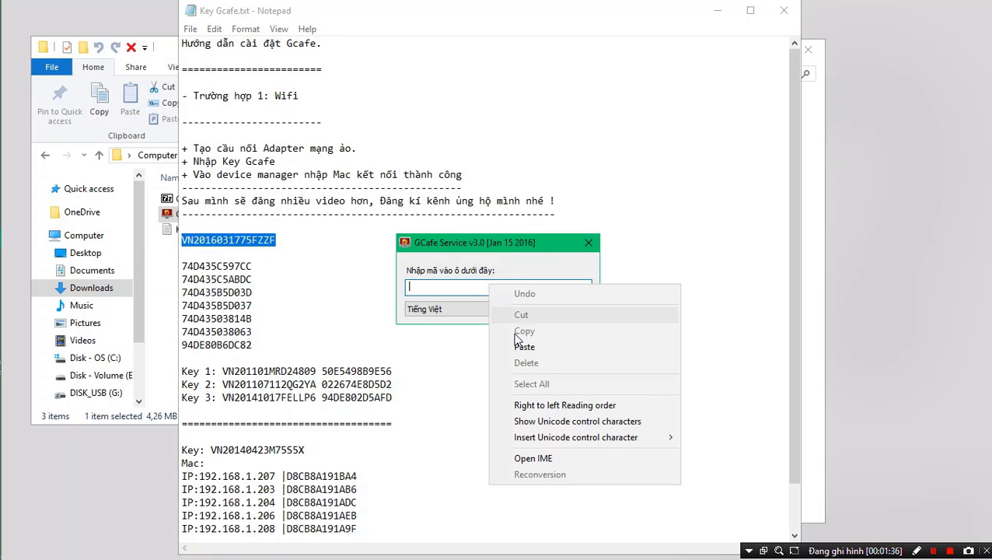
{"action": "left_click", "coordinate": [519, 346]}
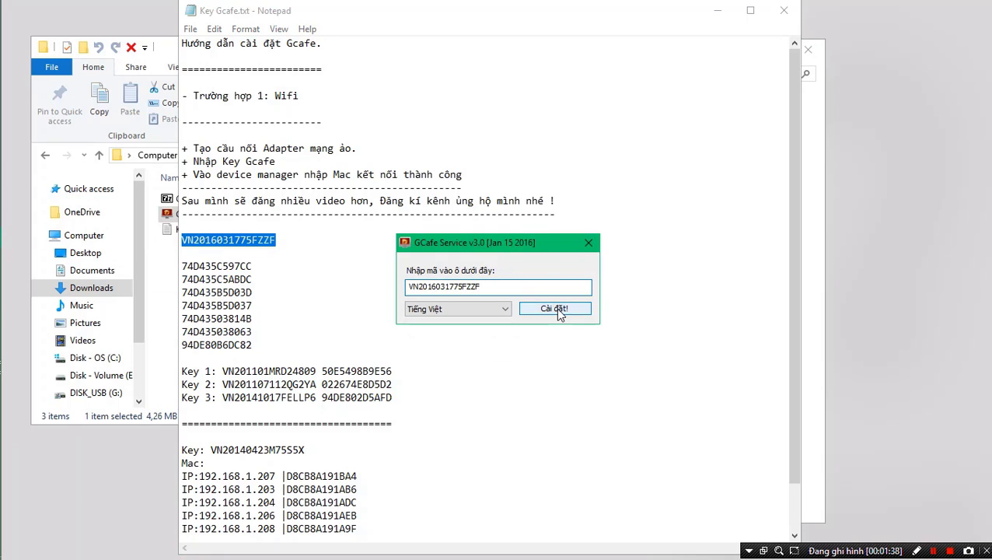
{"action": "left_click", "coordinate": [557, 309]}
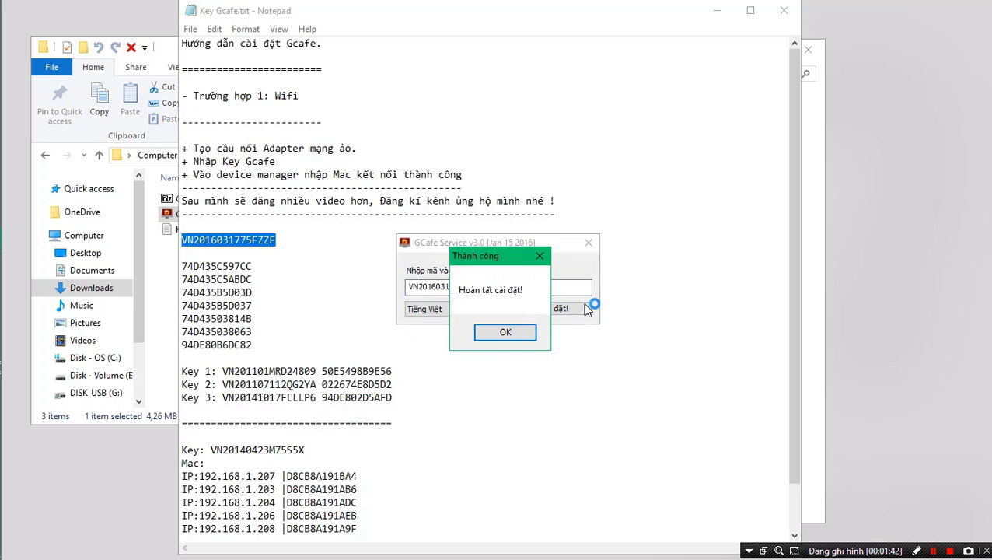
{"action": "left_click", "coordinate": [505, 333]}
{"action": "mouse_move", "coordinate": [2, 281]}
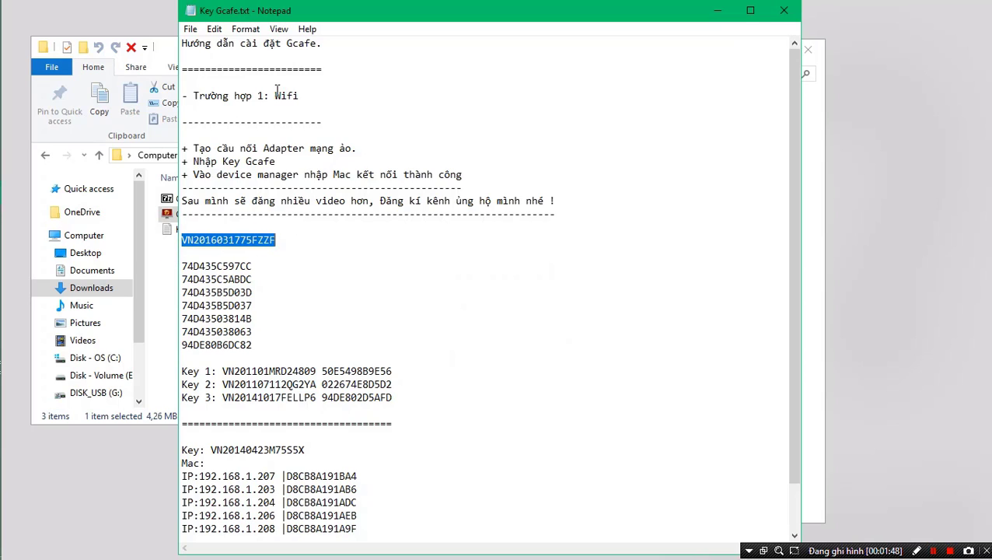
Review the Device Manager instruction in the notes and open Device Manager from the Start menu
{"action": "left_click", "coordinate": [502, 172]}
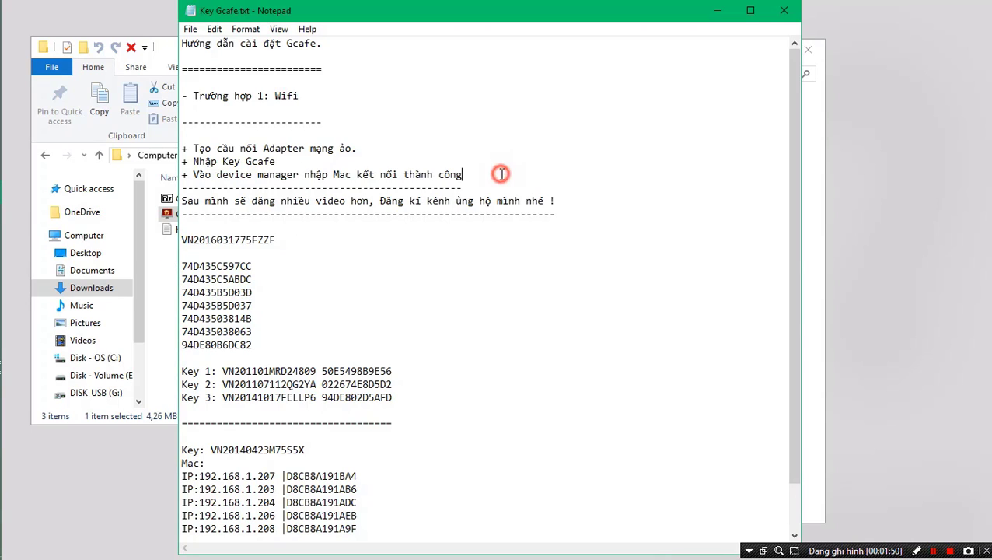
{"action": "left_click", "coordinate": [184, 174], "text": "shift"}
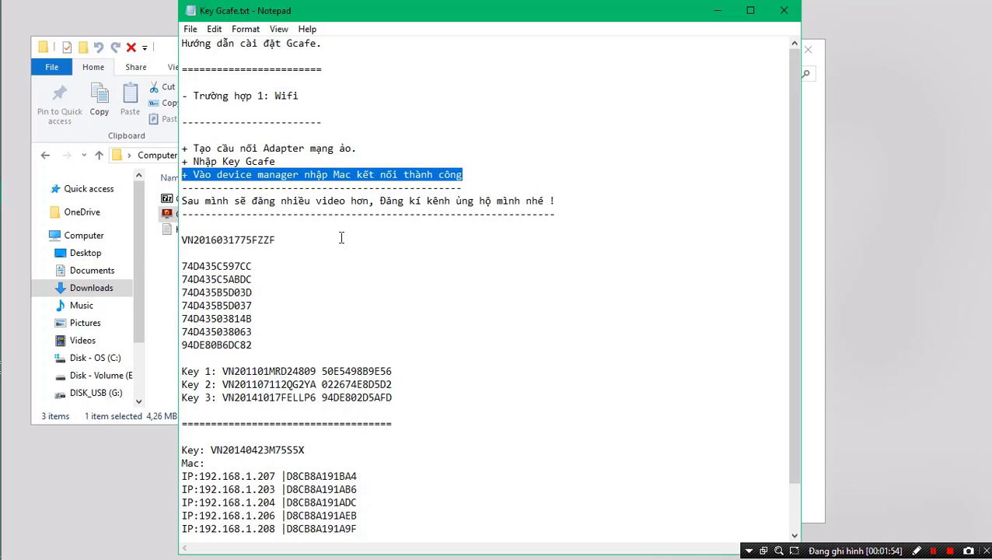
{"action": "left_click", "coordinate": [344, 167]}
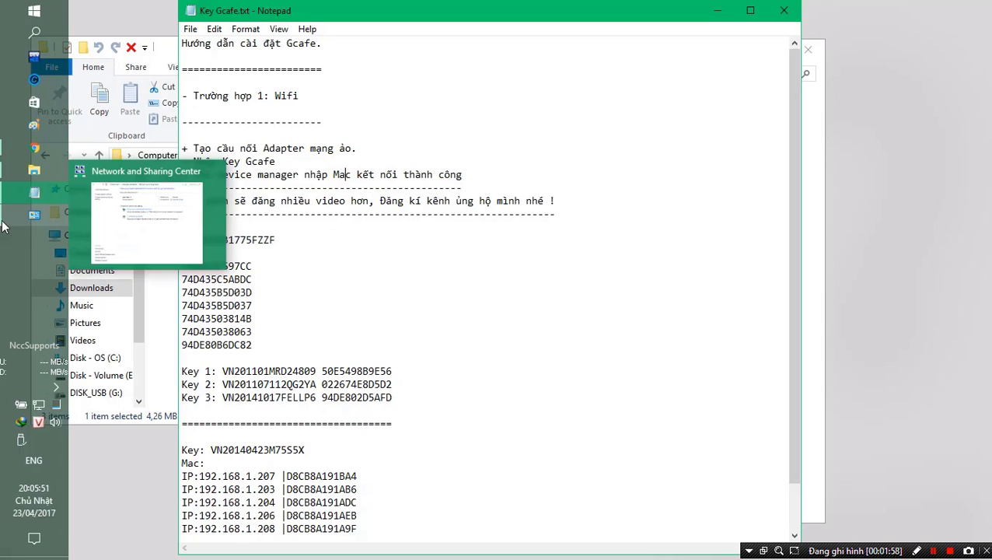
{"action": "right_click", "coordinate": [34, 11]}
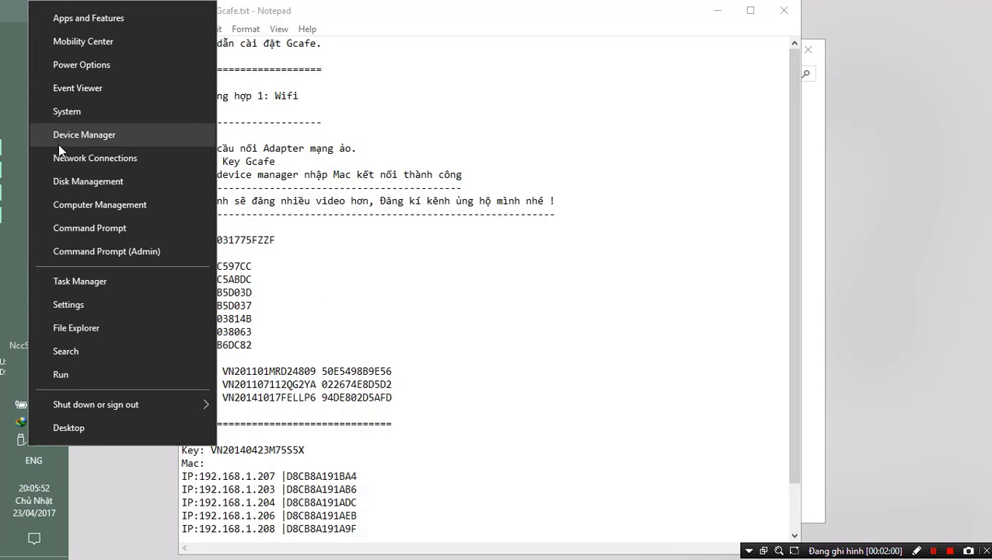
{"action": "left_click", "coordinate": [59, 136]}
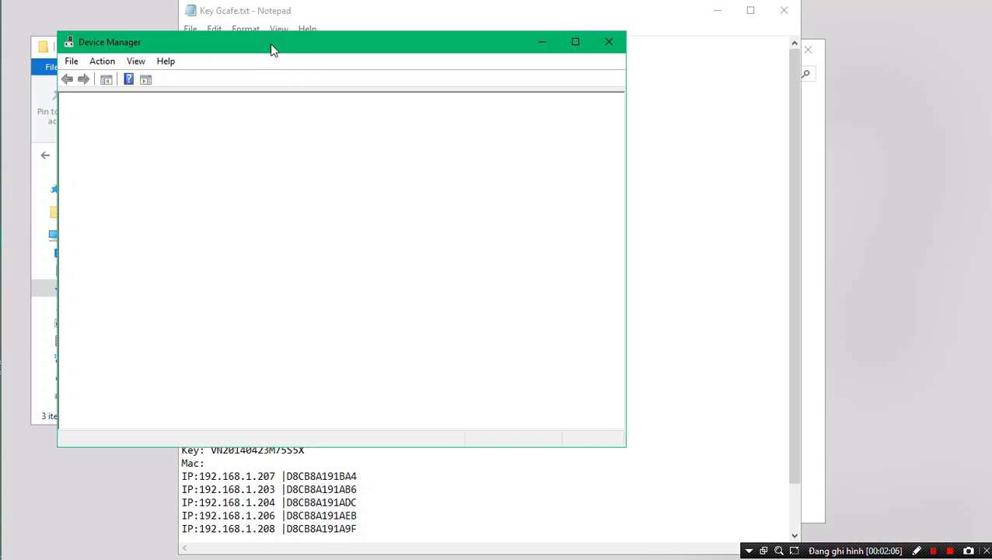
In the Multiplexor Driver's Advanced properties, switch MAC Address to a custom Value
{"action": "left_click_drag", "start_coordinate": [269, 41], "coordinate": [449, 40]}
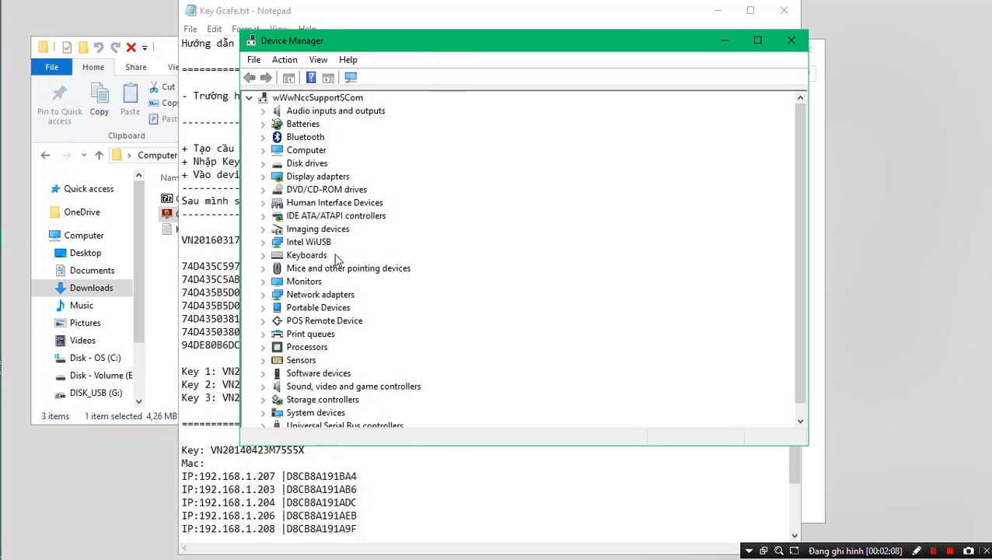
{"action": "left_click", "coordinate": [262, 296]}
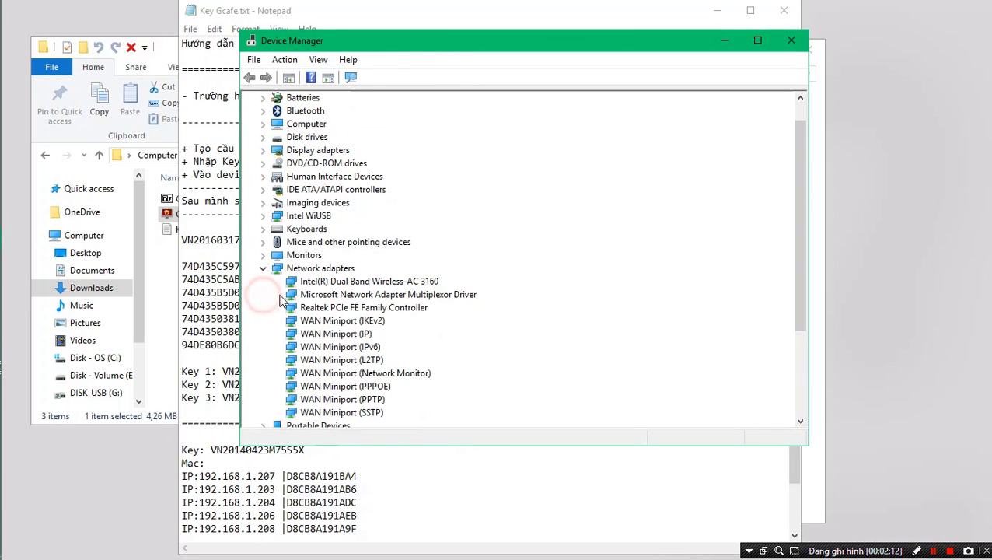
{"action": "left_click", "coordinate": [339, 296]}
{"action": "right_click", "coordinate": [340, 295]}
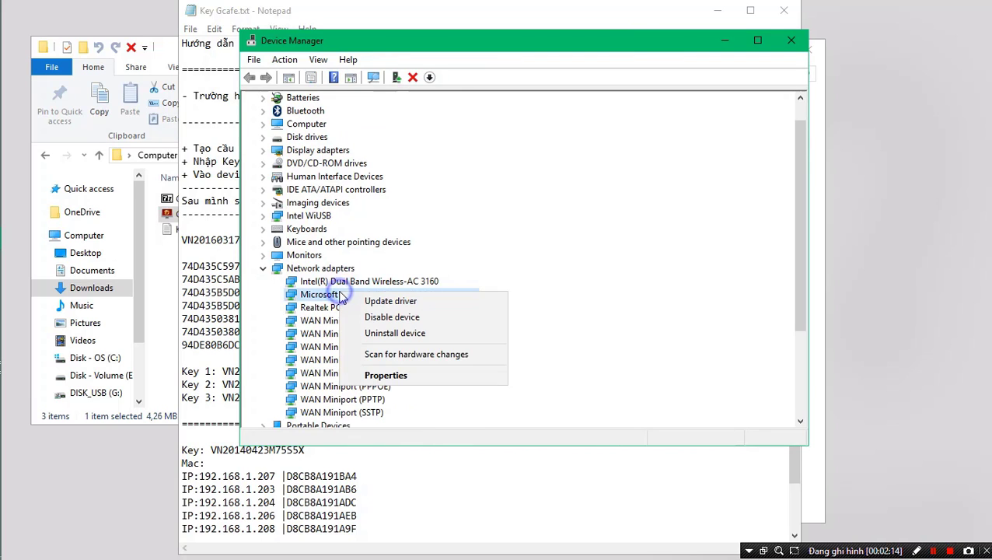
{"action": "left_click", "coordinate": [366, 373]}
{"action": "left_click", "coordinate": [442, 108]}
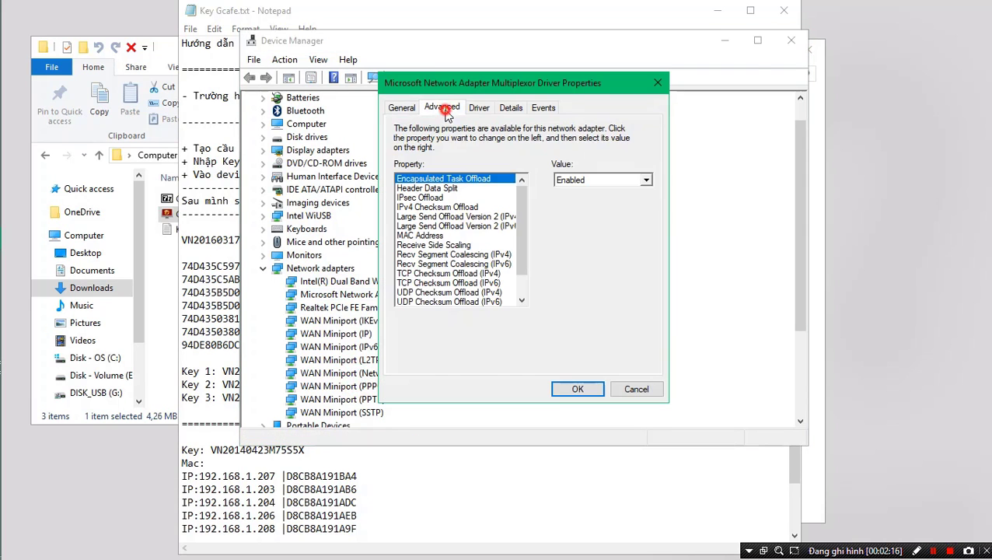
{"action": "left_click", "coordinate": [427, 236]}
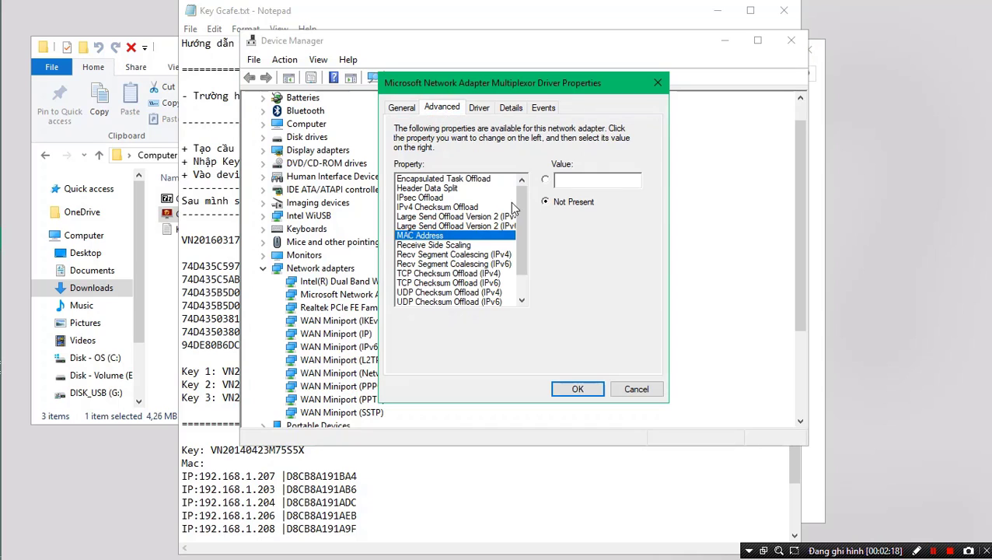
{"action": "left_click", "coordinate": [545, 180]}
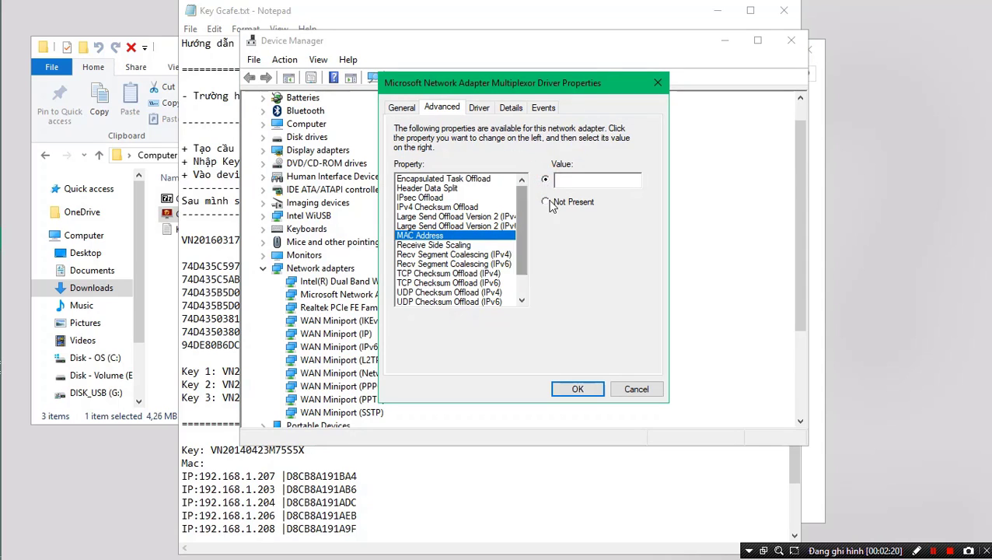
{"action": "left_click", "coordinate": [212, 331]}
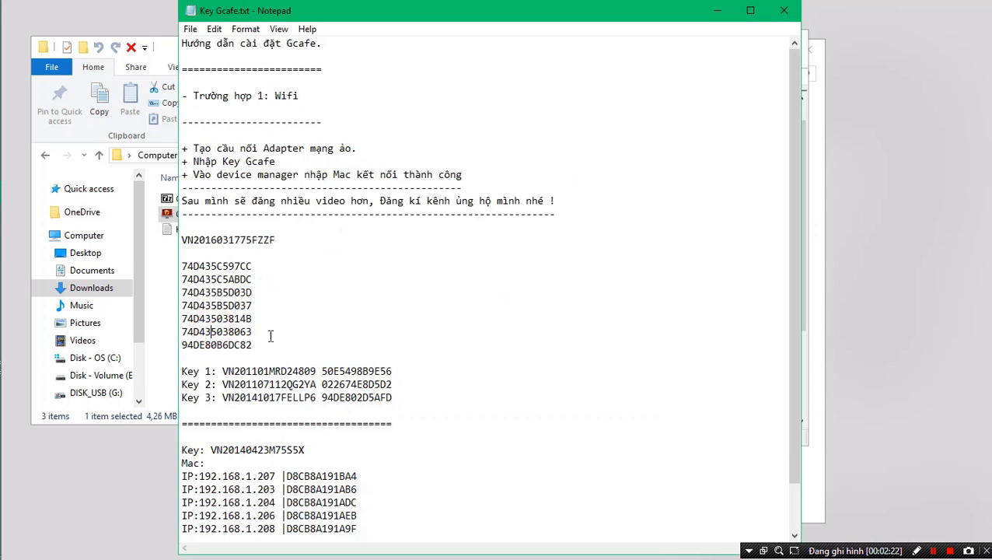
Copy the first MAC address from the notes into the MAC Address Value field
{"action": "left_click_drag", "start_coordinate": [257, 266], "coordinate": [172, 259]}
{"action": "right_click", "coordinate": [193, 266]}
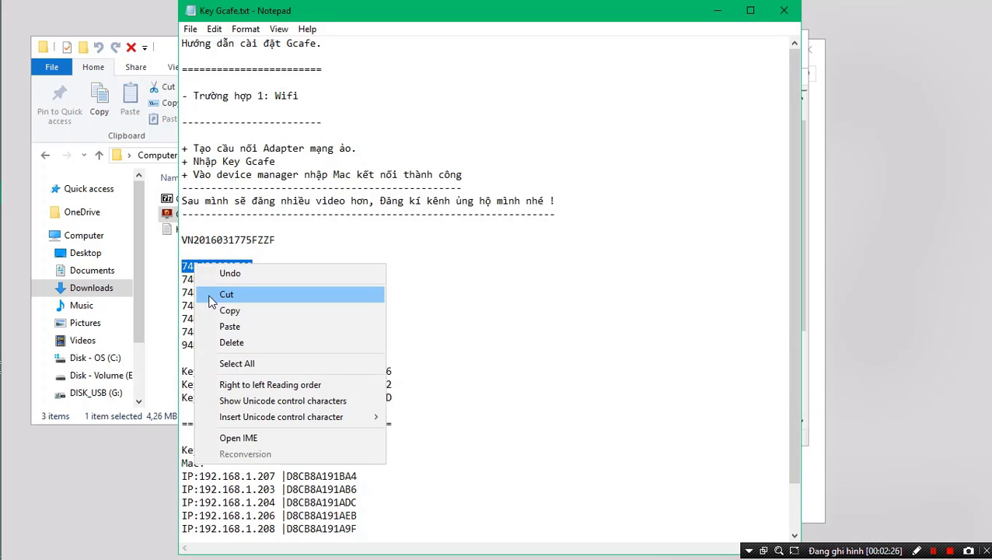
{"action": "left_click", "coordinate": [217, 311]}
{"action": "left_click", "coordinate": [22, 239]}
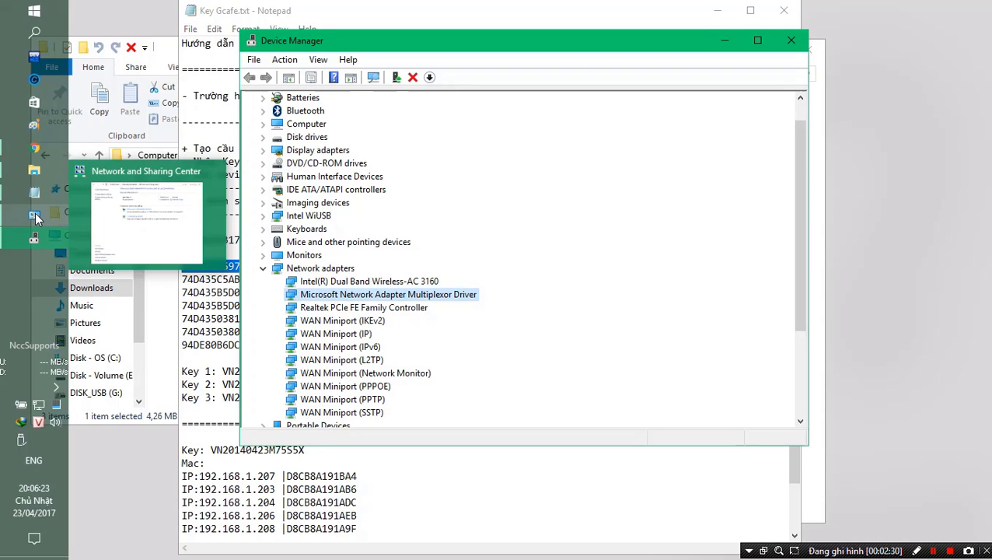
{"action": "left_click", "coordinate": [34, 236]}
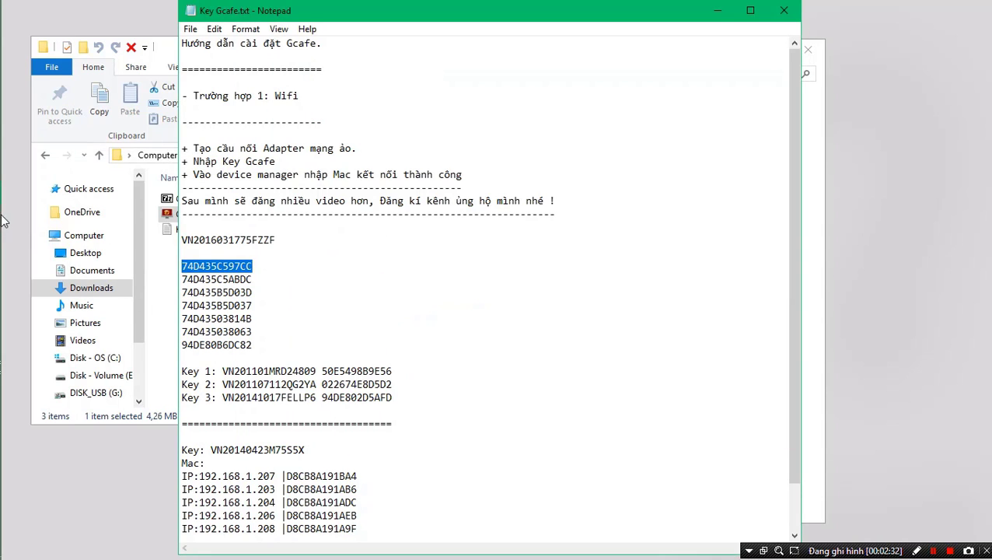
{"action": "left_click", "coordinate": [723, 12]}
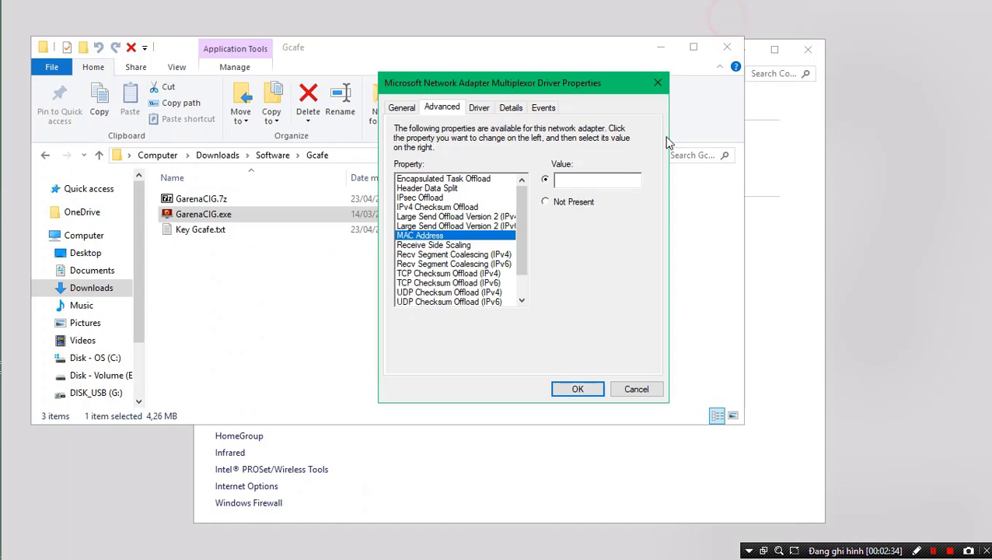
{"action": "right_click", "coordinate": [574, 182]}
{"action": "left_click", "coordinate": [593, 238]}
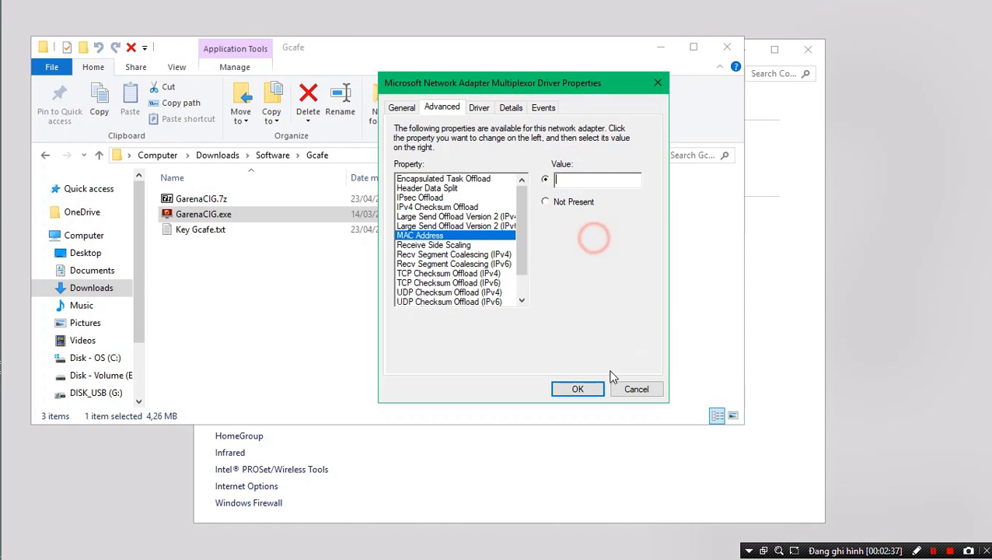
{"action": "left_click", "coordinate": [580, 179]}
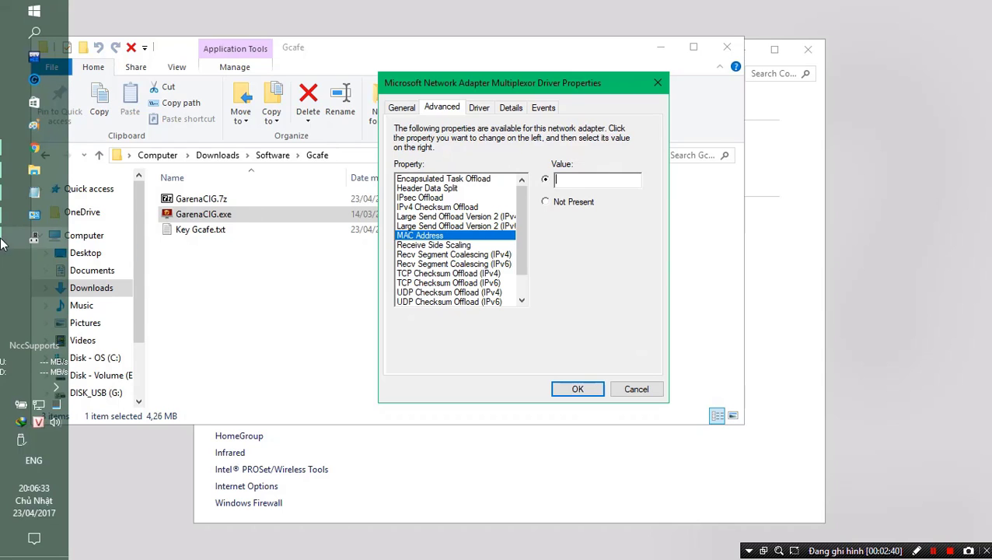
{"action": "mouse_move", "coordinate": [33, 112]}
{"action": "left_click", "coordinate": [102, 194]}
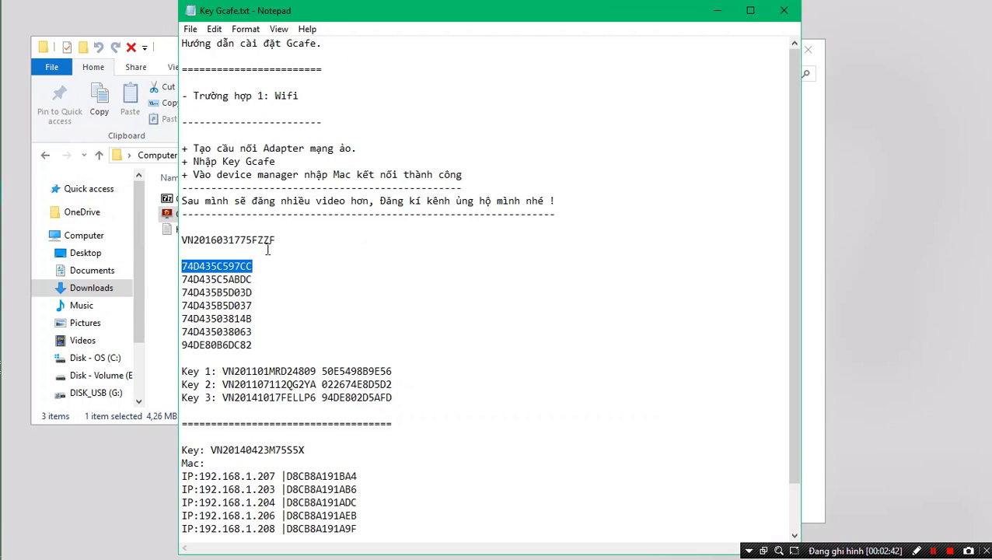
{"action": "right_click", "coordinate": [238, 265]}
{"action": "left_click", "coordinate": [263, 305]}
{"action": "mouse_move", "coordinate": [12, 240]}
{"action": "left_click", "coordinate": [33, 215]}
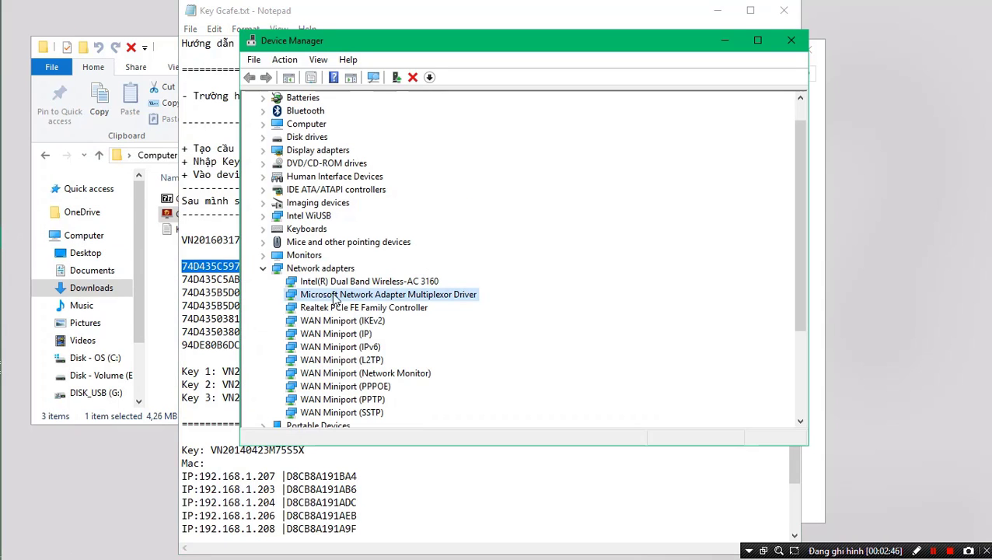
{"action": "left_click", "coordinate": [724, 40]}
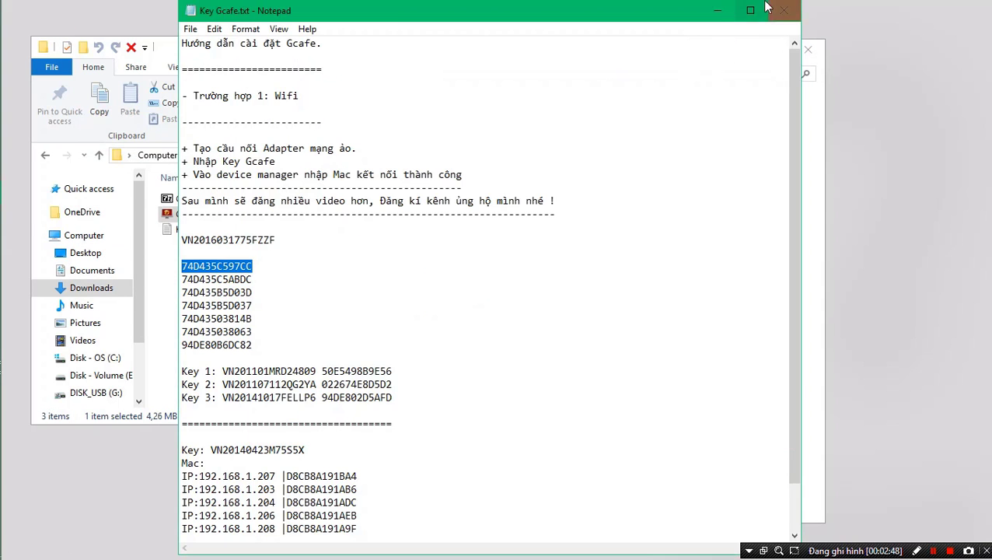
{"action": "left_click", "coordinate": [718, 11]}
{"action": "right_click", "coordinate": [613, 180]}
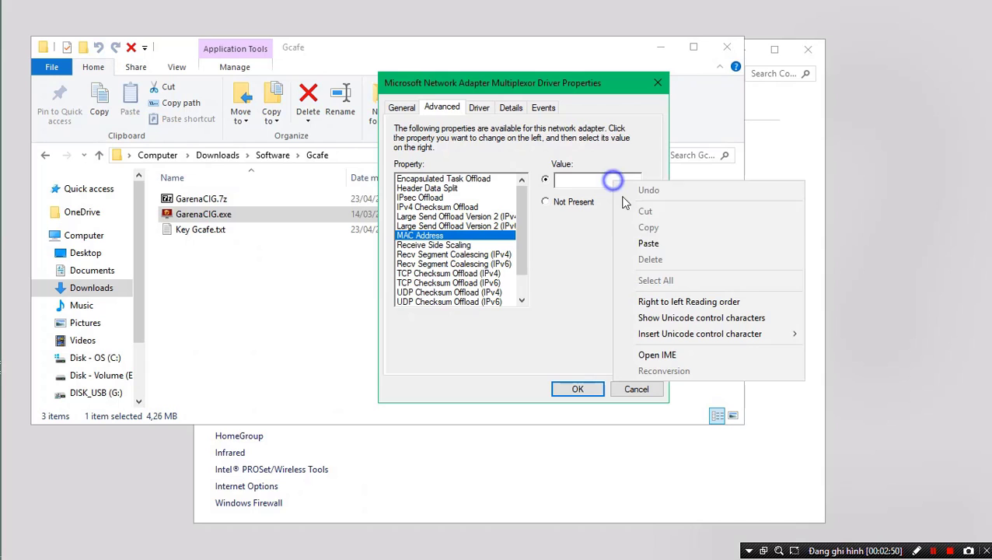
{"action": "left_click", "coordinate": [644, 240]}
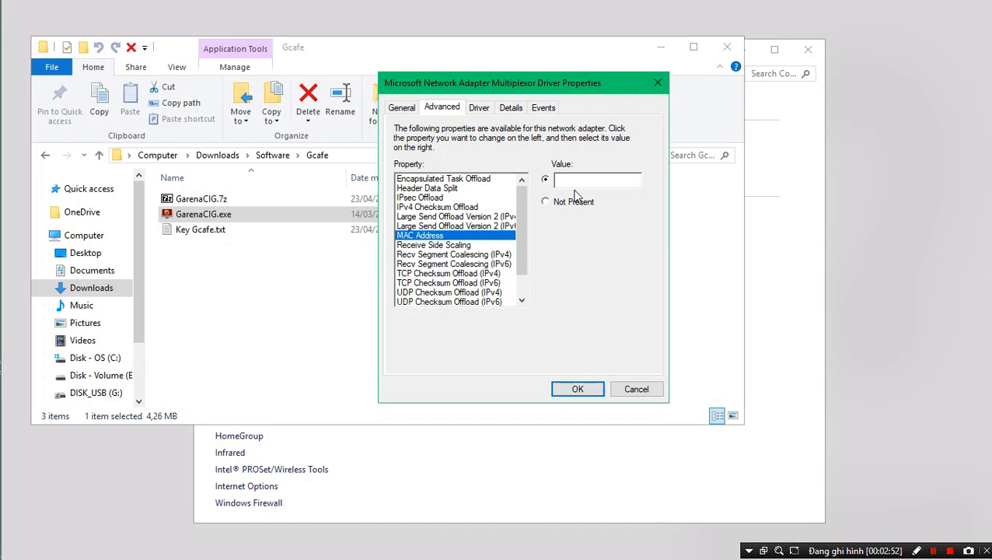
{"action": "mouse_move", "coordinate": [46, 192]}
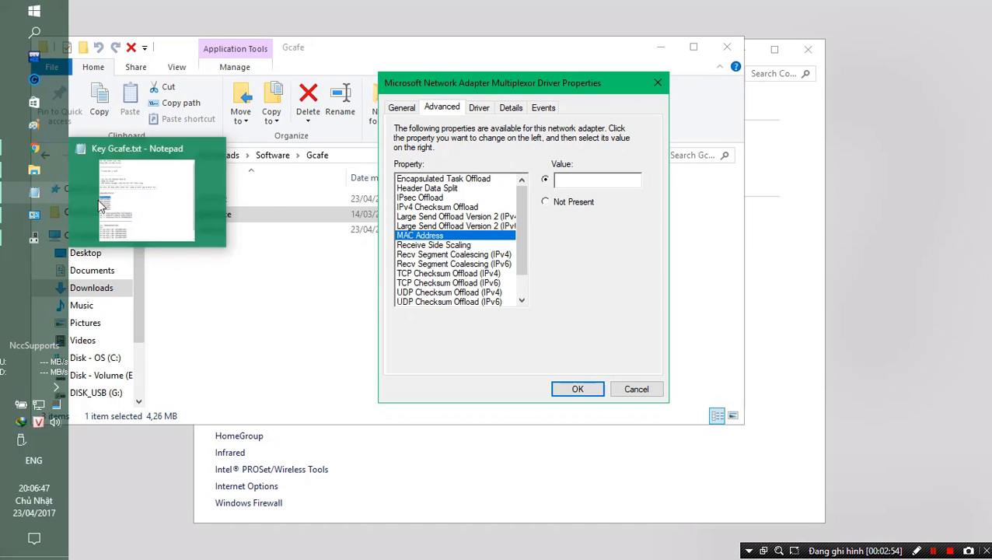
{"action": "left_click", "coordinate": [121, 210]}
Verify the clipboard, recopy 74D435C597CC, paste it as the MAC Address, and confirm with OK
{"action": "left_click", "coordinate": [265, 267]}
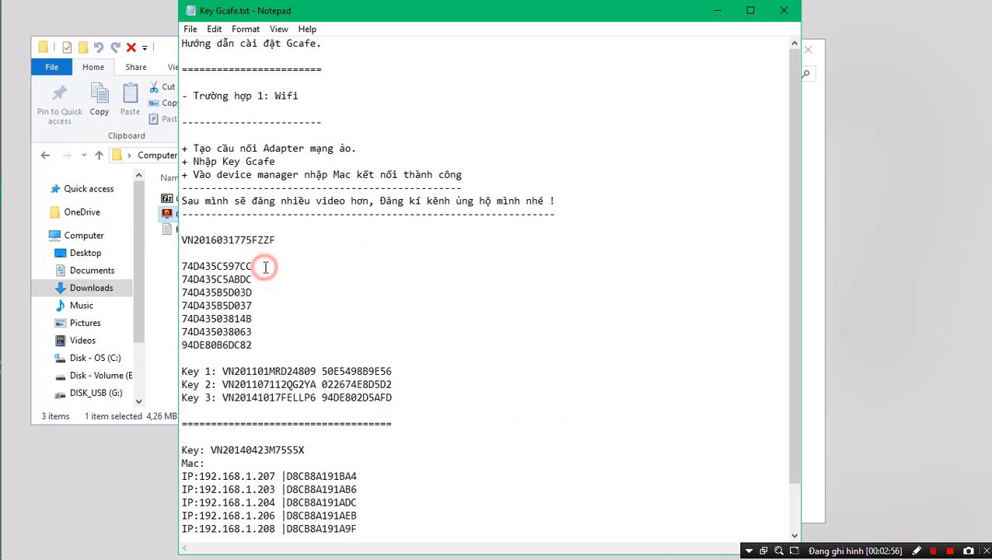
{"action": "left_click", "coordinate": [250, 257]}
{"action": "key", "text": "ctrl+v"}
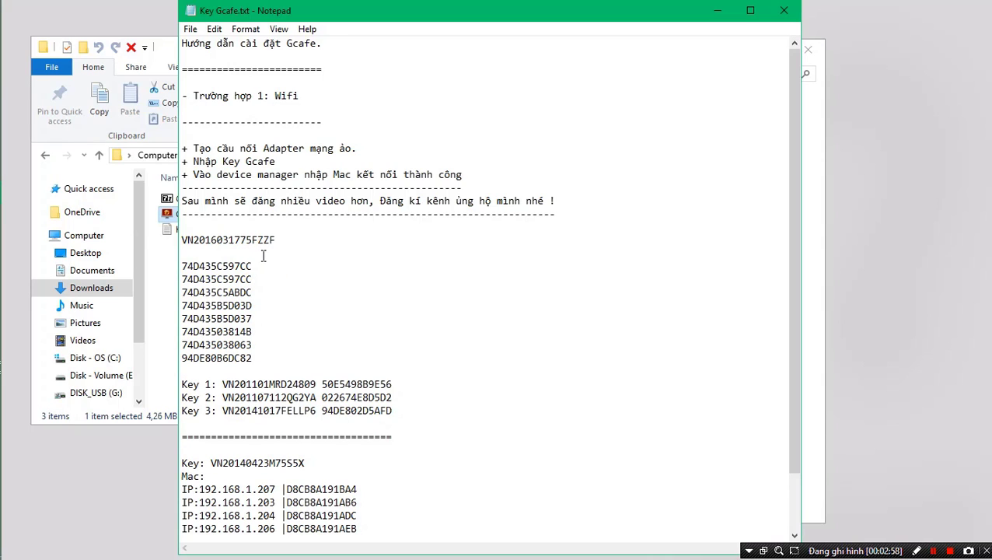
{"action": "key", "text": "ctrl+z"}
{"action": "left_click_drag", "start_coordinate": [257, 267], "coordinate": [193, 266]}
{"action": "right_click", "coordinate": [185, 265]}
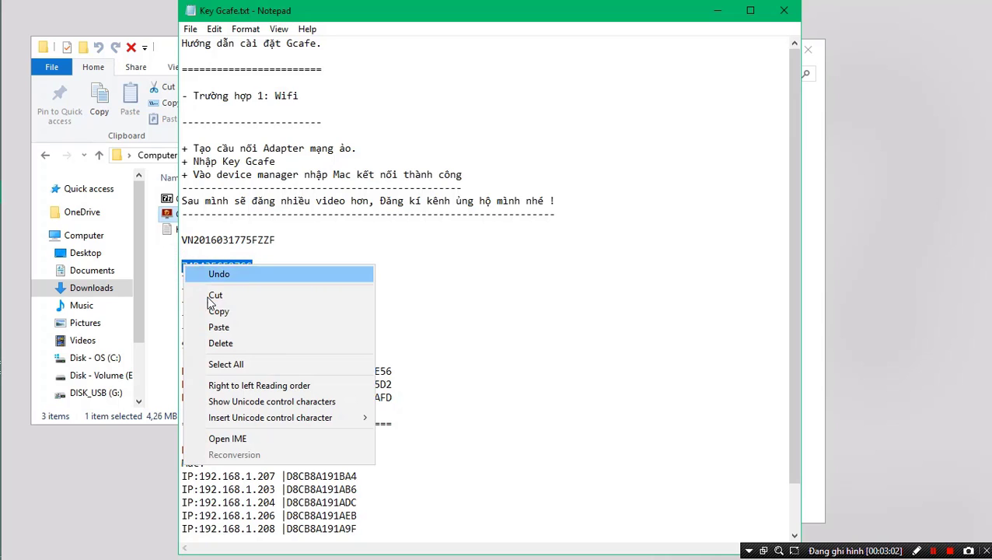
{"action": "left_click", "coordinate": [210, 309]}
{"action": "left_click", "coordinate": [716, 11]}
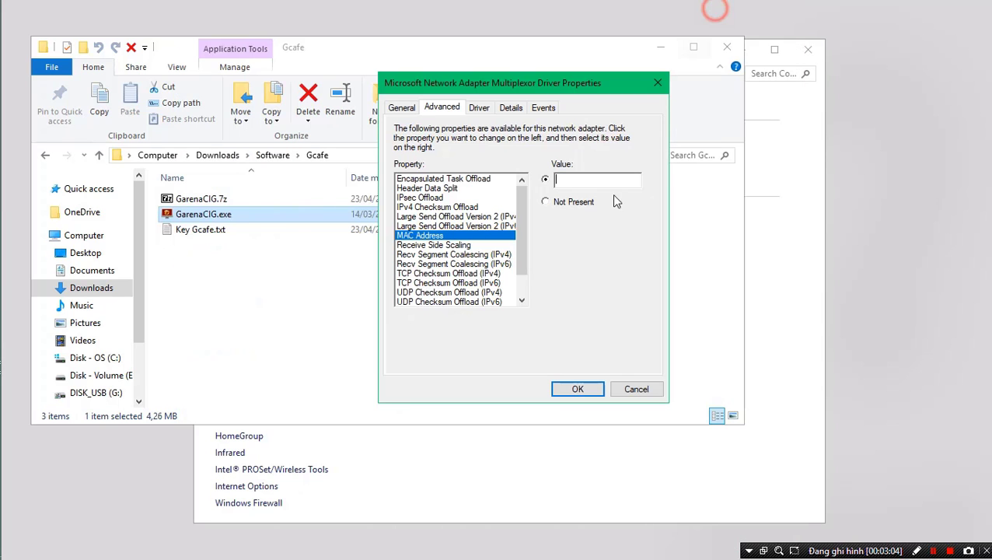
{"action": "key", "text": "ctrl+v"}
{"action": "left_click", "coordinate": [591, 393]}
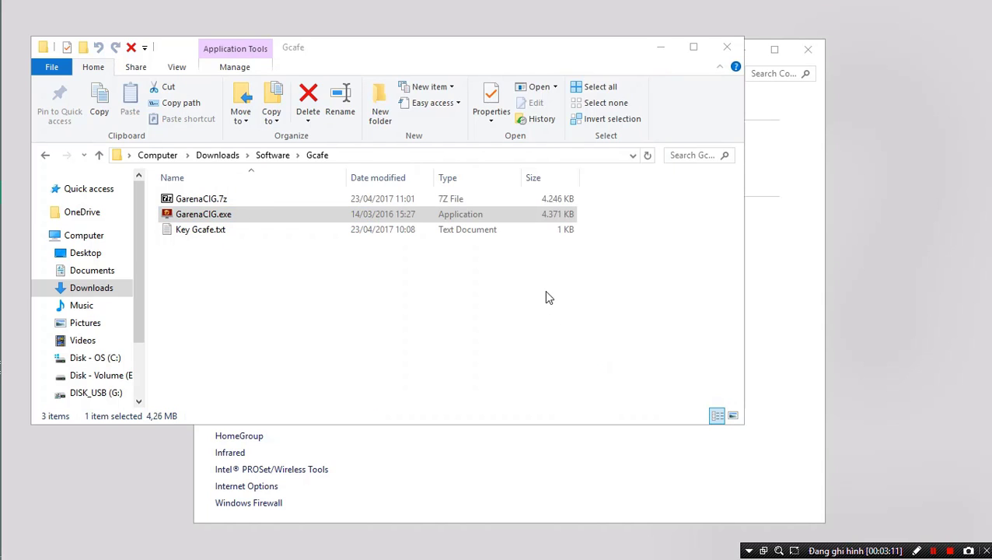
Bring the Network and Sharing Center forward to check the Network Bridge status
{"action": "mouse_move", "coordinate": [12, 292]}
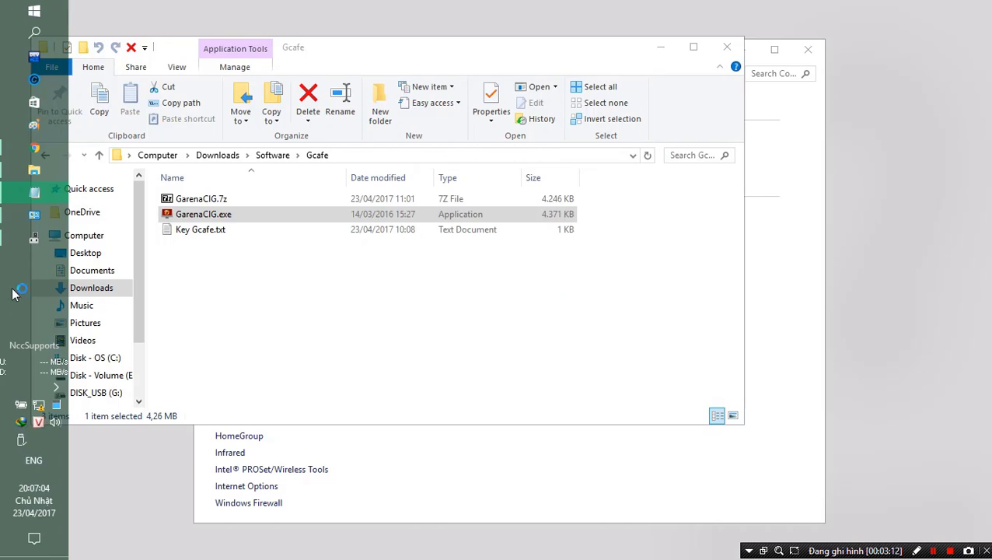
{"action": "left_click", "coordinate": [56, 389]}
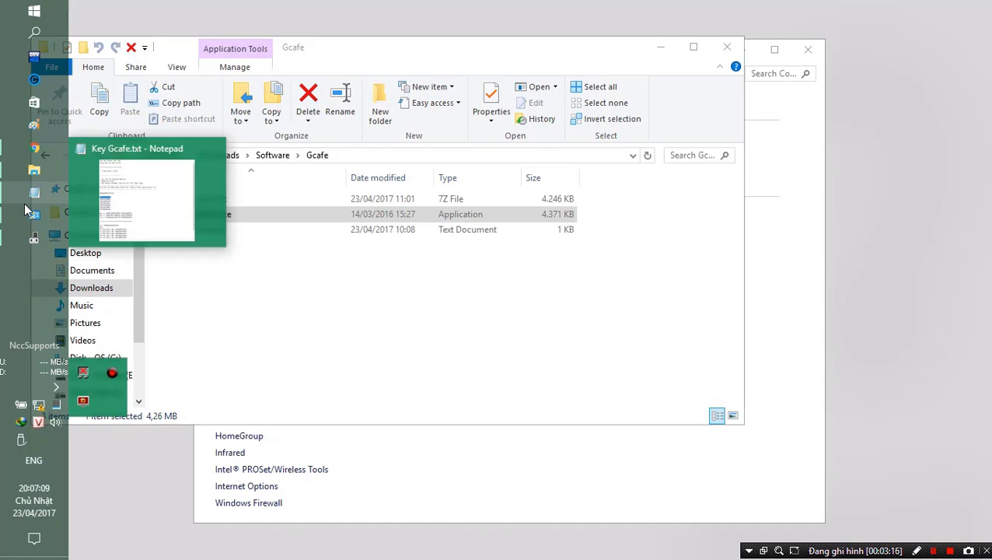
{"action": "left_click", "coordinate": [30, 220]}
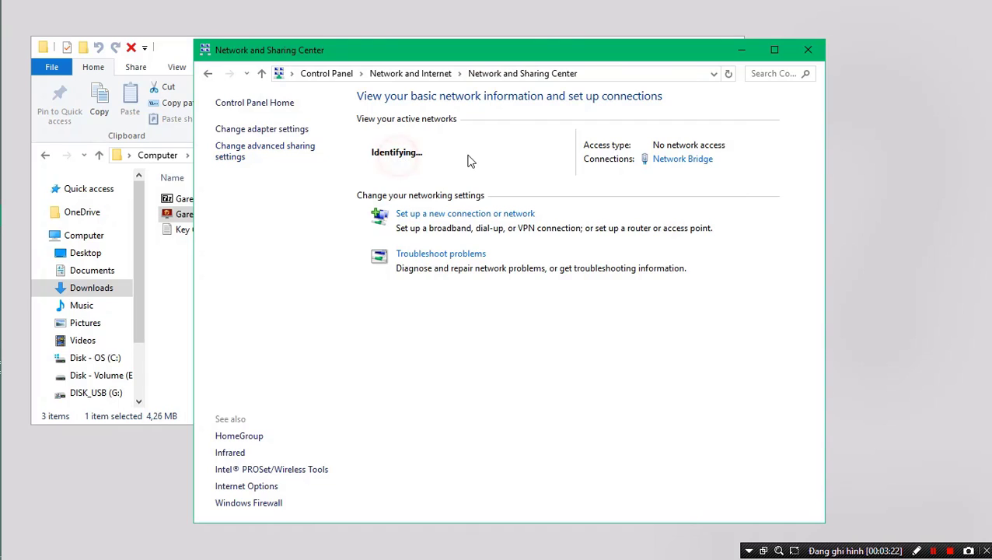
{"action": "left_click", "coordinate": [415, 159]}
{"action": "left_click", "coordinate": [378, 164]}
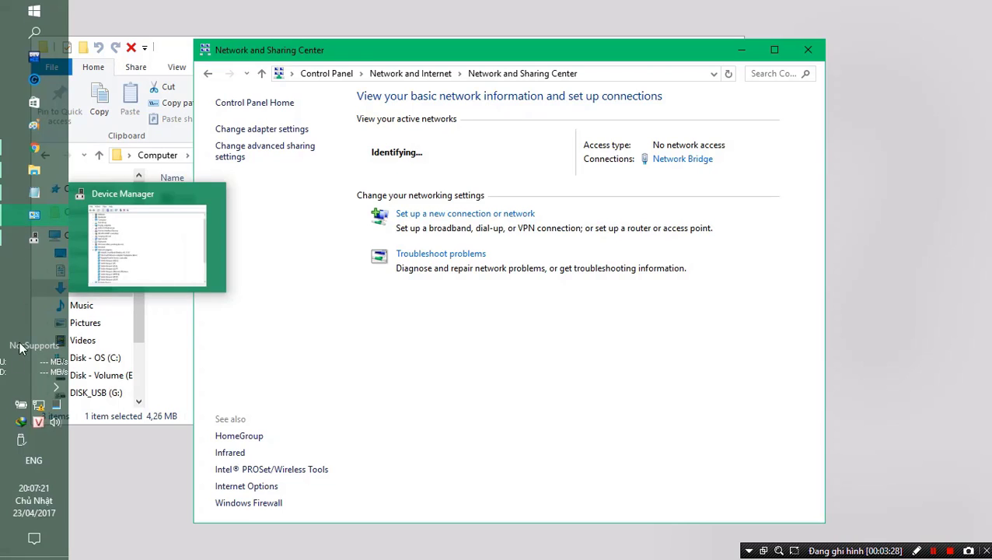
{"action": "mouse_move", "coordinate": [37, 413]}
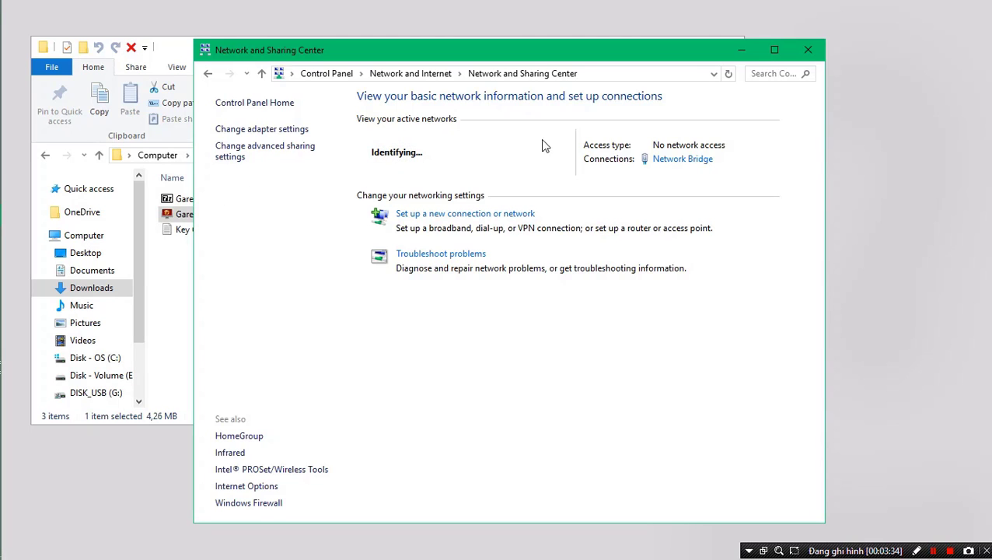
Refresh the desktop several times and briefly open Task Manager to check running processes
{"action": "right_click", "coordinate": [889, 83]}
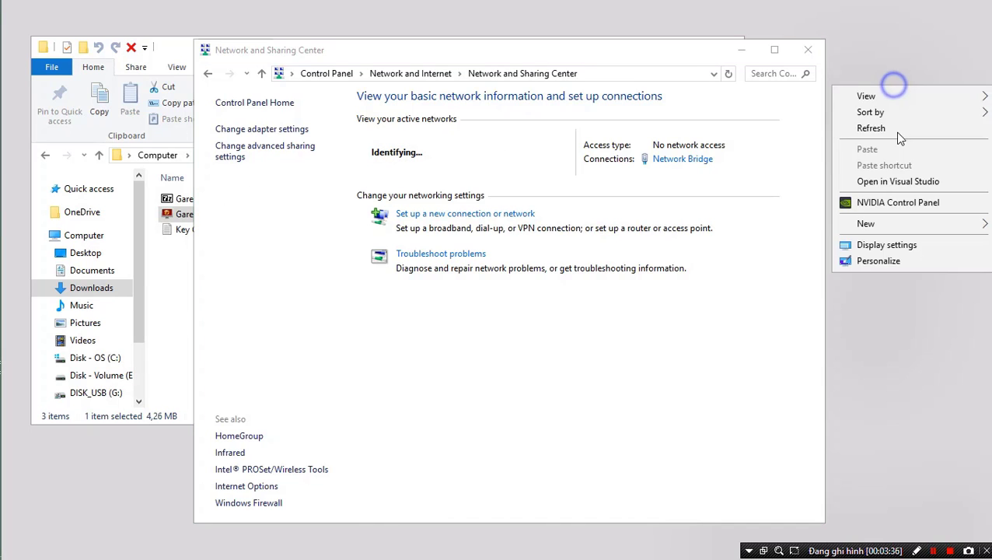
{"action": "left_click", "coordinate": [897, 133]}
{"action": "right_click", "coordinate": [904, 101]}
{"action": "left_click", "coordinate": [902, 144]}
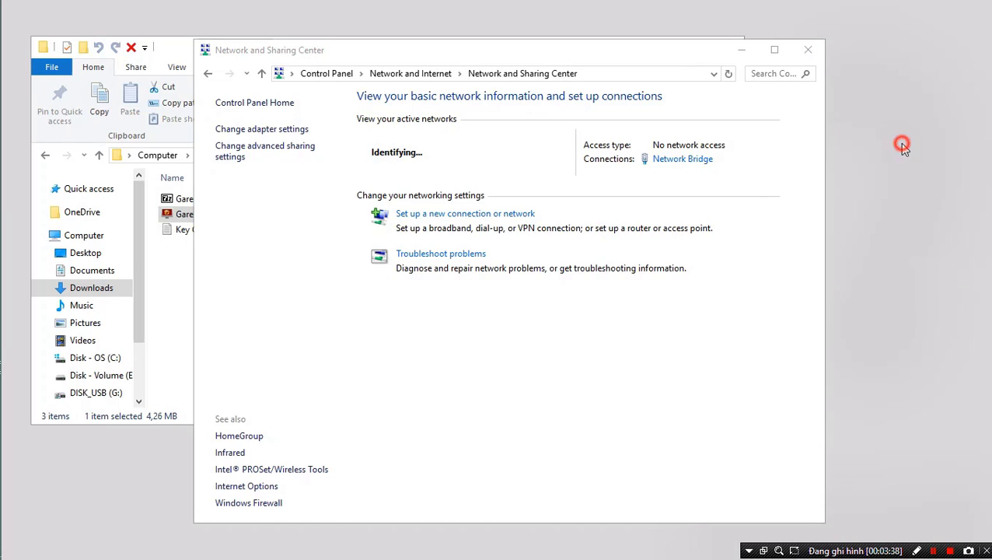
{"action": "left_click", "coordinate": [56, 406]}
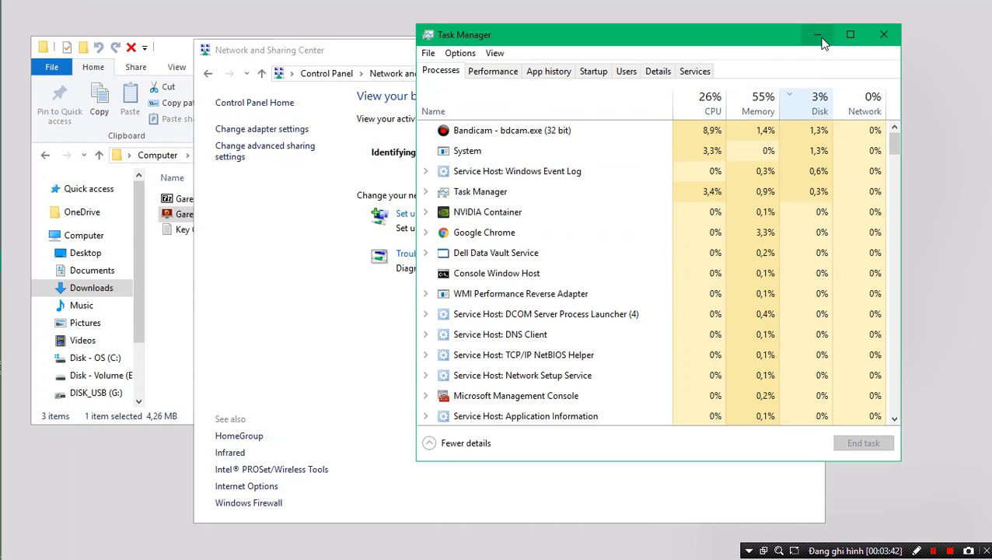
{"action": "left_click", "coordinate": [823, 35]}
{"action": "right_click", "coordinate": [898, 78]}
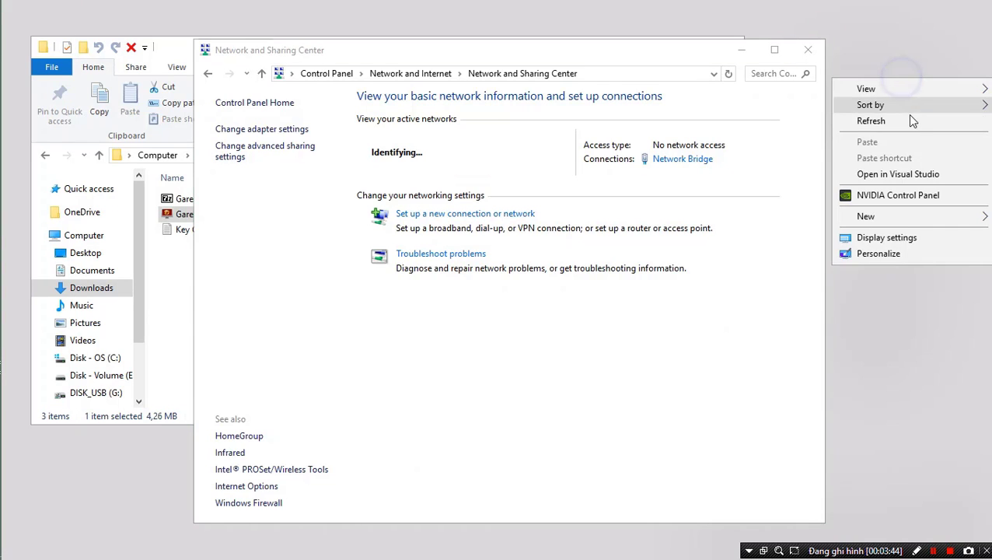
{"action": "left_click", "coordinate": [911, 123]}
{"action": "right_click", "coordinate": [911, 48]}
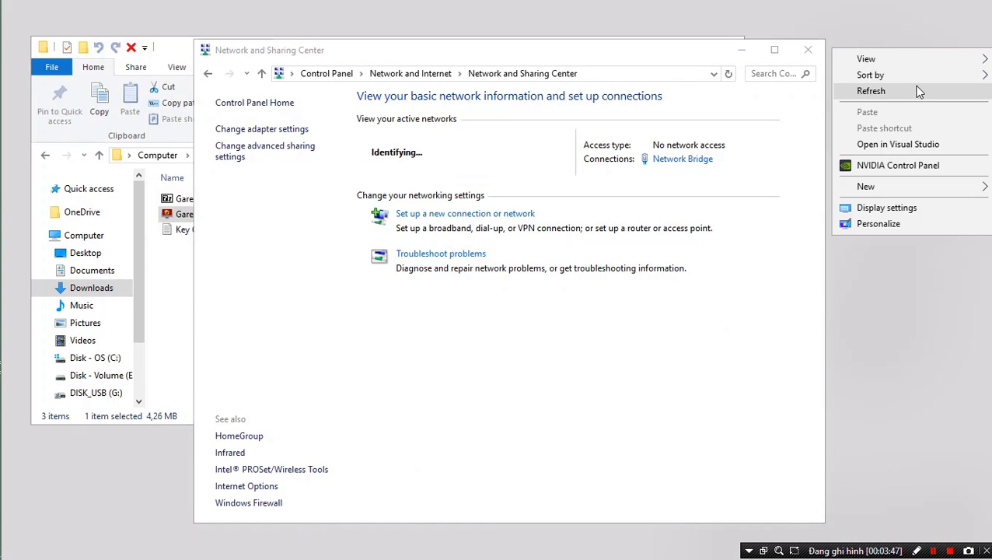
{"action": "left_click", "coordinate": [917, 88]}
{"action": "mouse_move", "coordinate": [1, 345]}
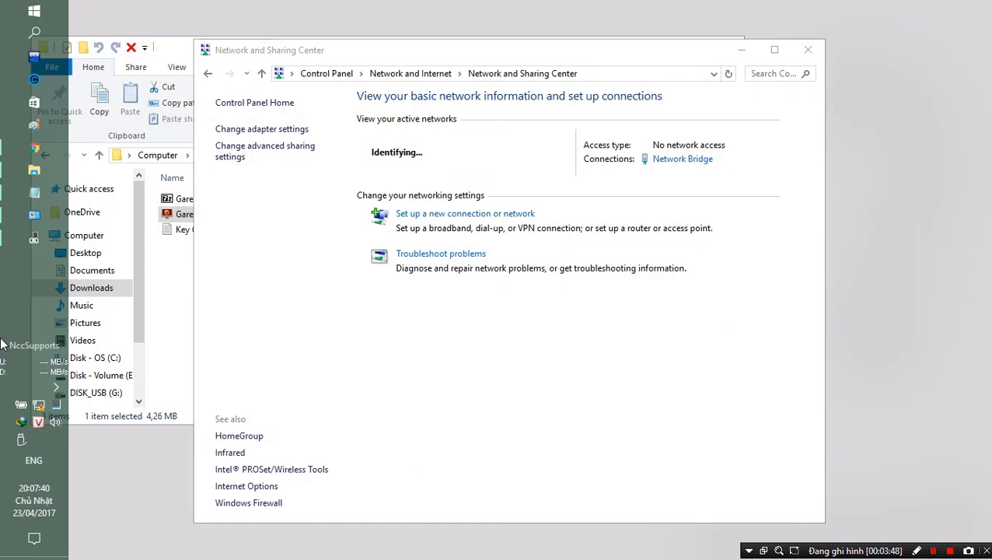
Open GCafe Service from the hidden tray icons and make it reconnect to the server
{"action": "left_click", "coordinate": [54, 389]}
{"action": "left_click", "coordinate": [83, 401]}
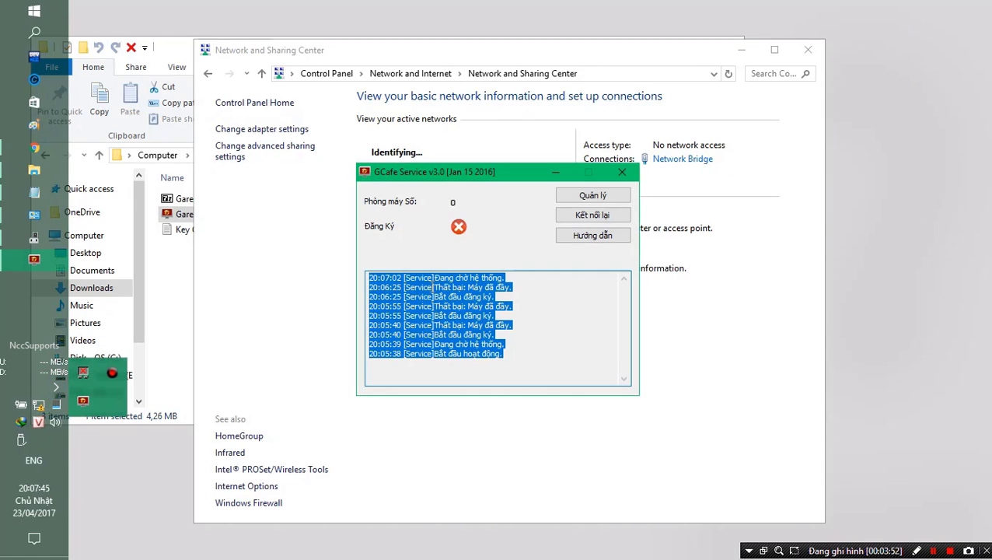
{"action": "left_click", "coordinate": [491, 305]}
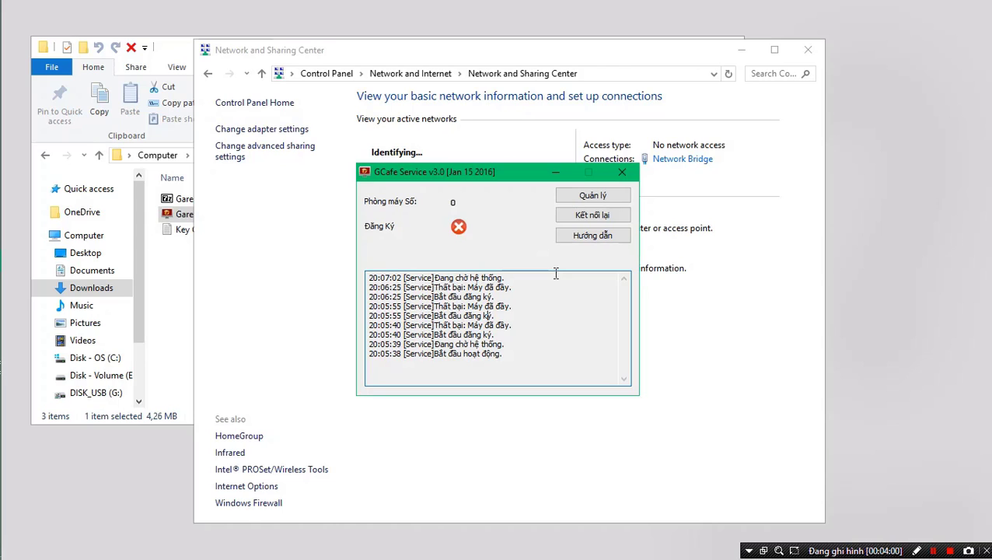
{"action": "left_click", "coordinate": [580, 221]}
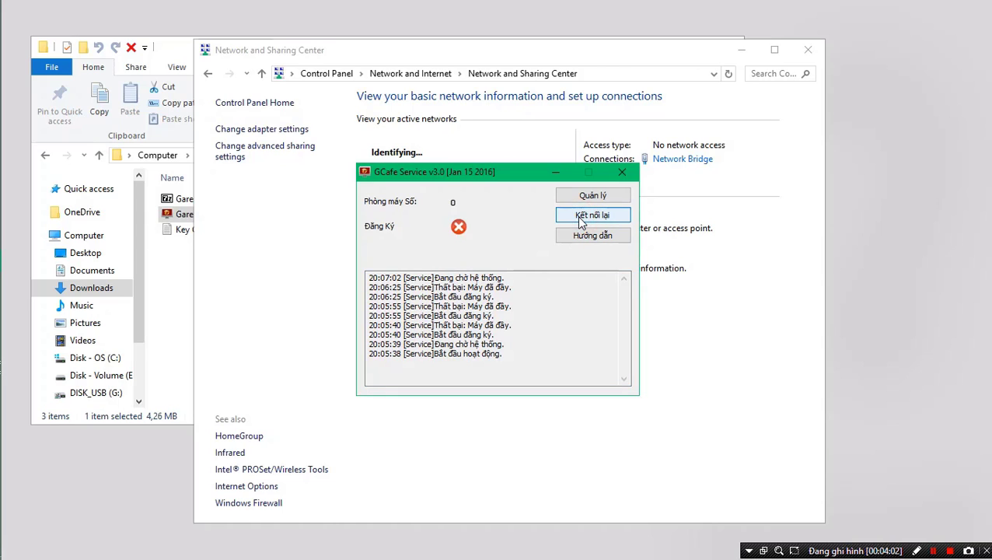
Highlight the end of the first log line and check the available Wi-Fi networks
{"action": "mouse_move", "coordinate": [21, 287]}
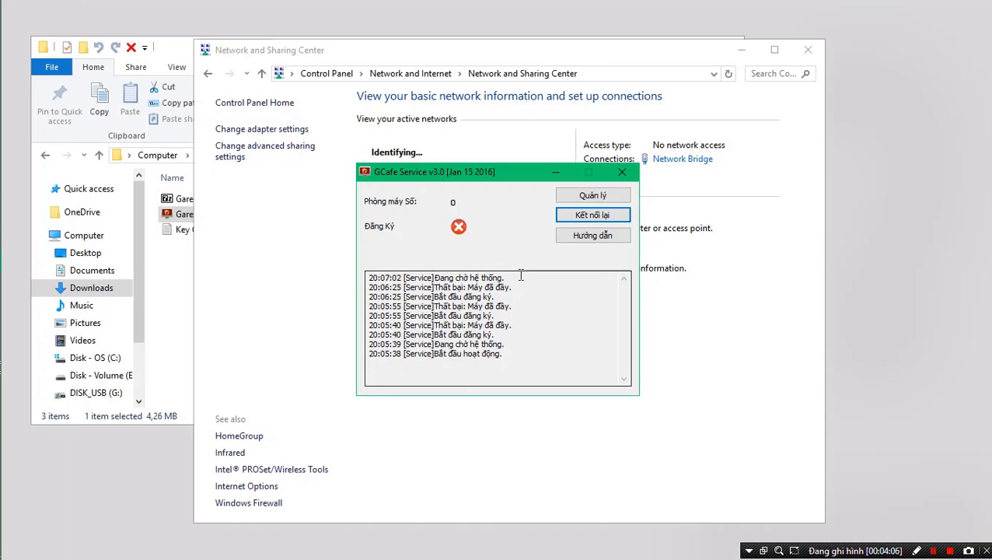
{"action": "left_click_drag", "start_coordinate": [520, 276], "coordinate": [374, 272]}
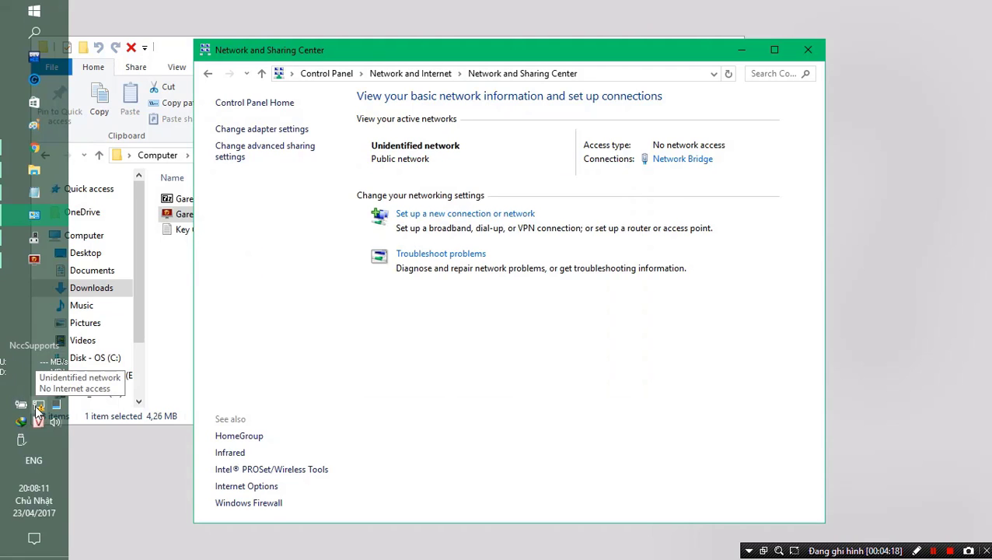
{"action": "left_click", "coordinate": [37, 408]}
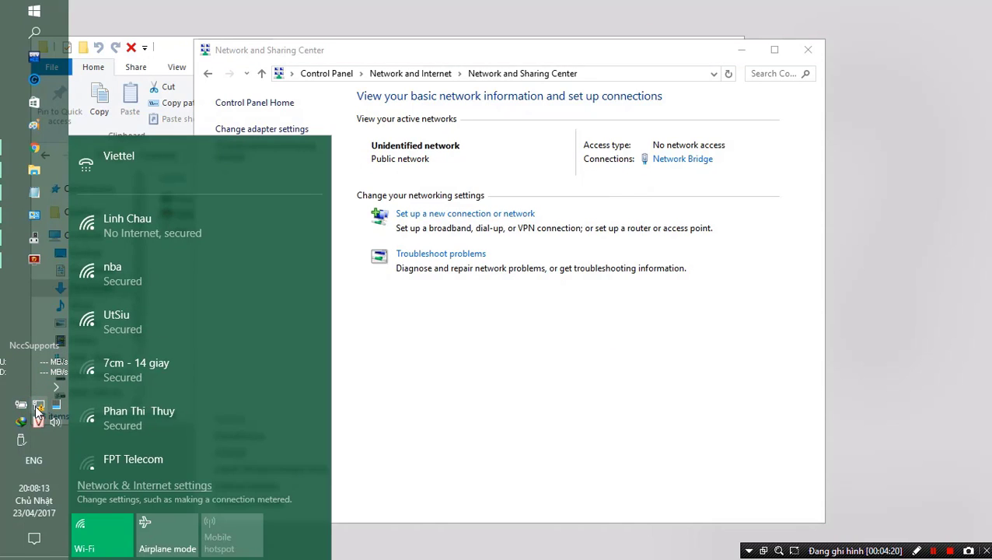
In Device Manager, open the Multiplexor Driver's Advanced properties and select MAC Address
{"action": "left_click", "coordinate": [452, 381]}
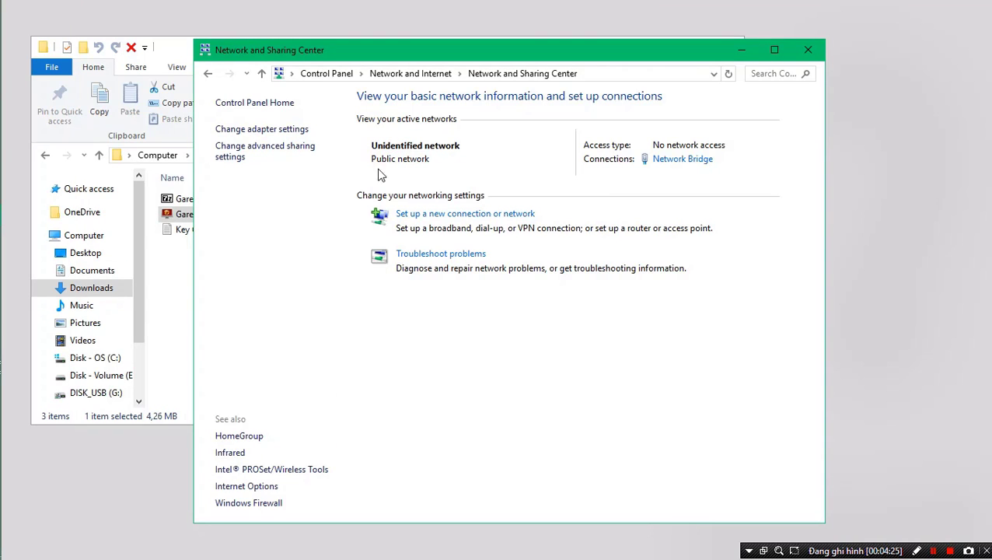
{"action": "mouse_move", "coordinate": [12, 312]}
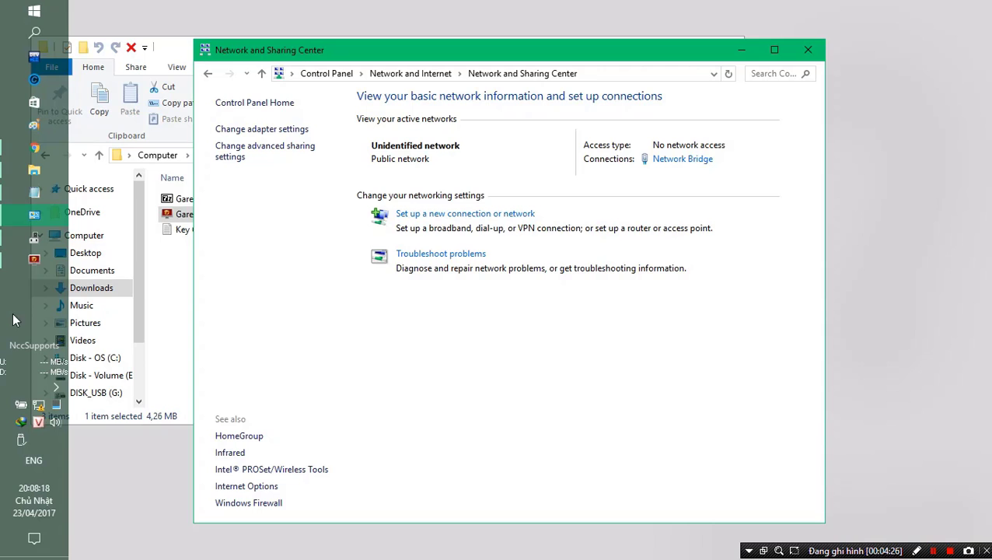
{"action": "left_click", "coordinate": [35, 238]}
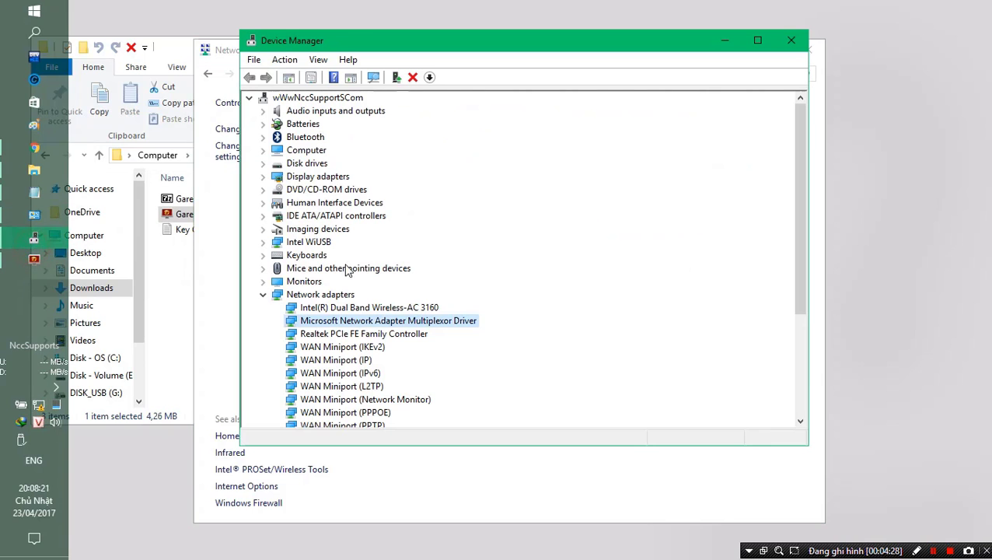
{"action": "double_click", "coordinate": [365, 325]}
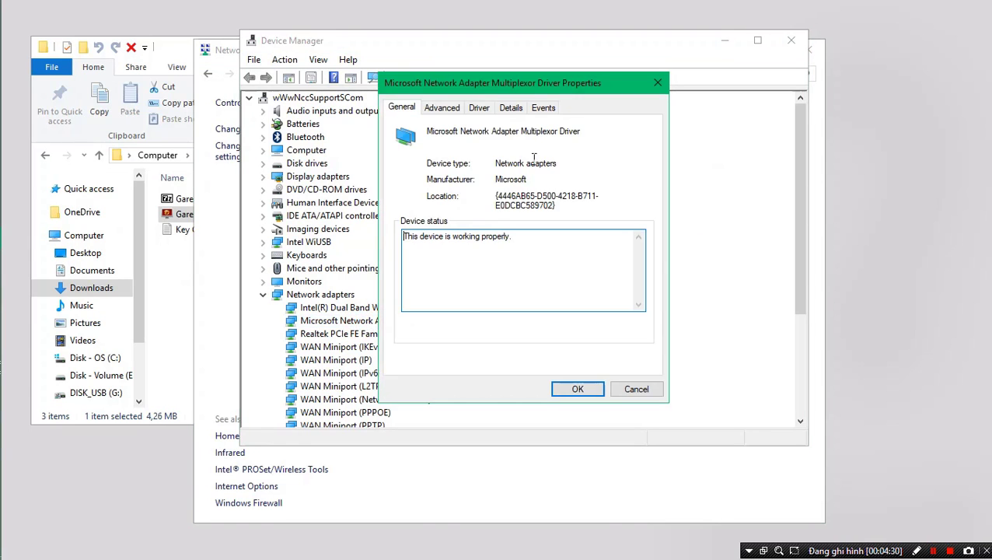
{"action": "left_click", "coordinate": [443, 108]}
{"action": "left_click", "coordinate": [424, 236]}
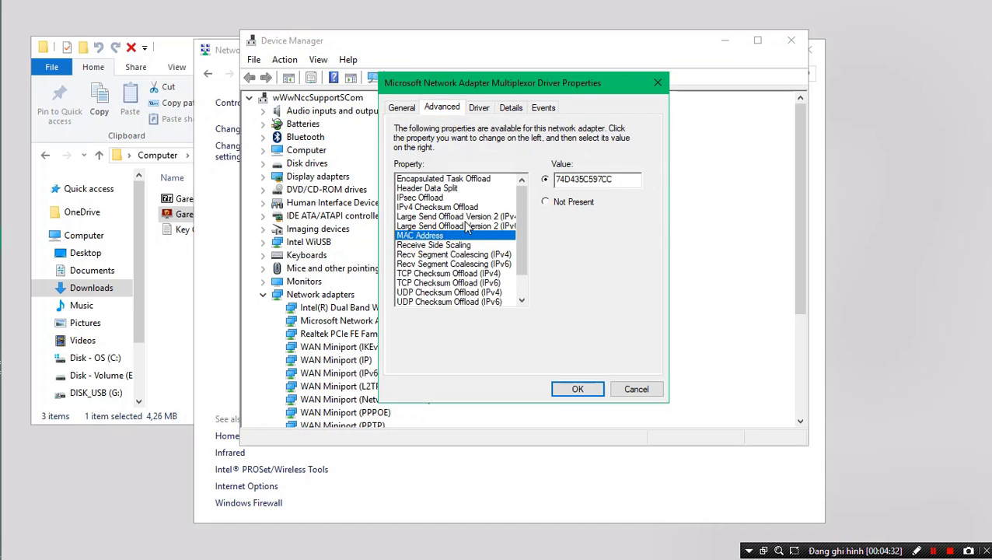
Copy 74D43503814B from the Key Gcafe notes into the MAC Address value and apply it
{"action": "mouse_move", "coordinate": [35, 213]}
{"action": "left_click", "coordinate": [156, 218]}
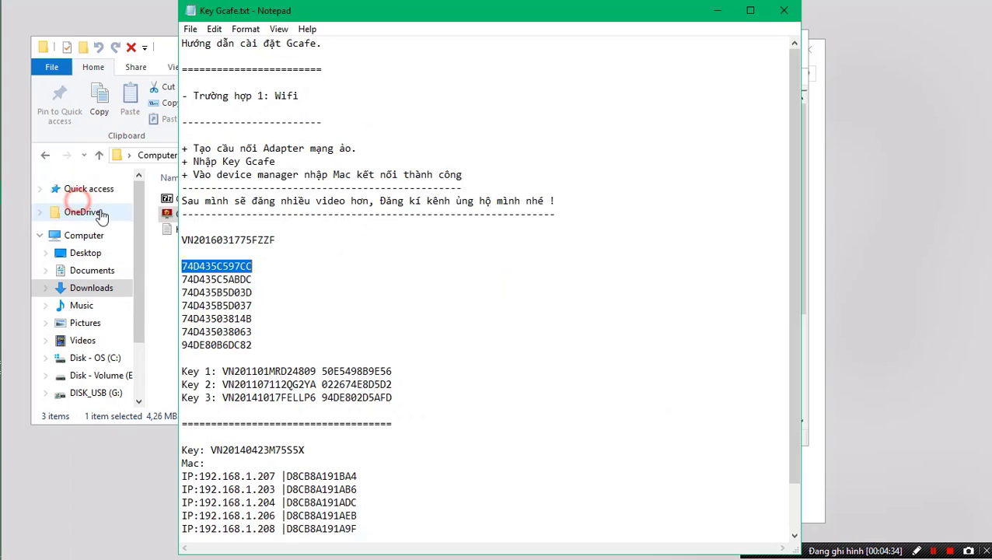
{"action": "left_click_drag", "start_coordinate": [264, 319], "coordinate": [175, 318]}
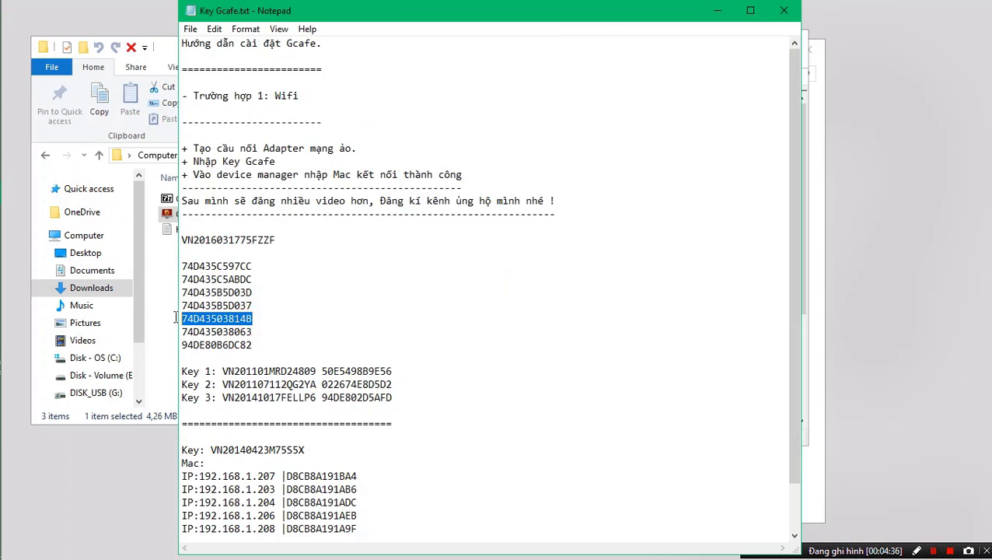
{"action": "right_click", "coordinate": [182, 311]}
{"action": "left_click", "coordinate": [200, 365]}
{"action": "left_click", "coordinate": [716, 11]}
{"action": "left_click_drag", "start_coordinate": [629, 177], "coordinate": [555, 178]}
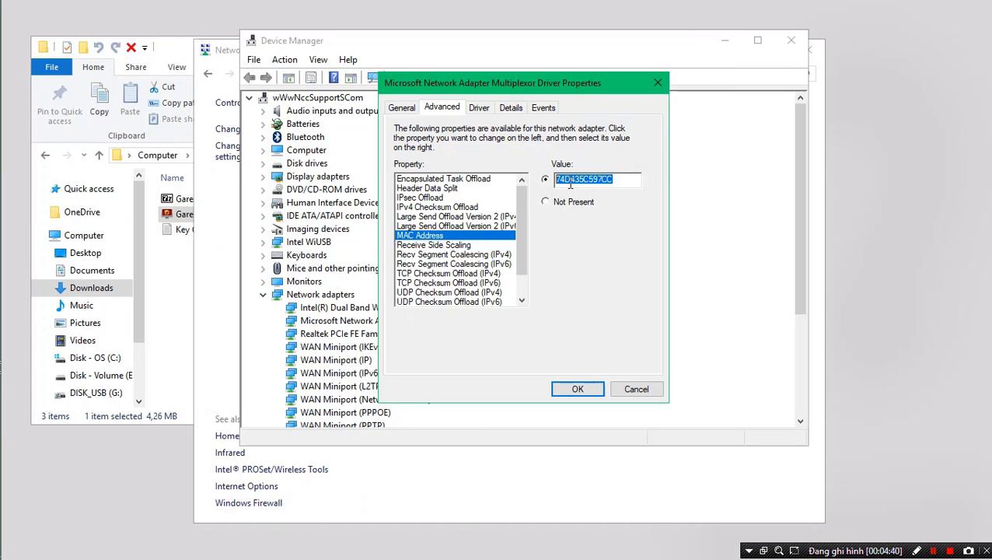
{"action": "right_click", "coordinate": [571, 183]}
{"action": "left_click", "coordinate": [585, 245]}
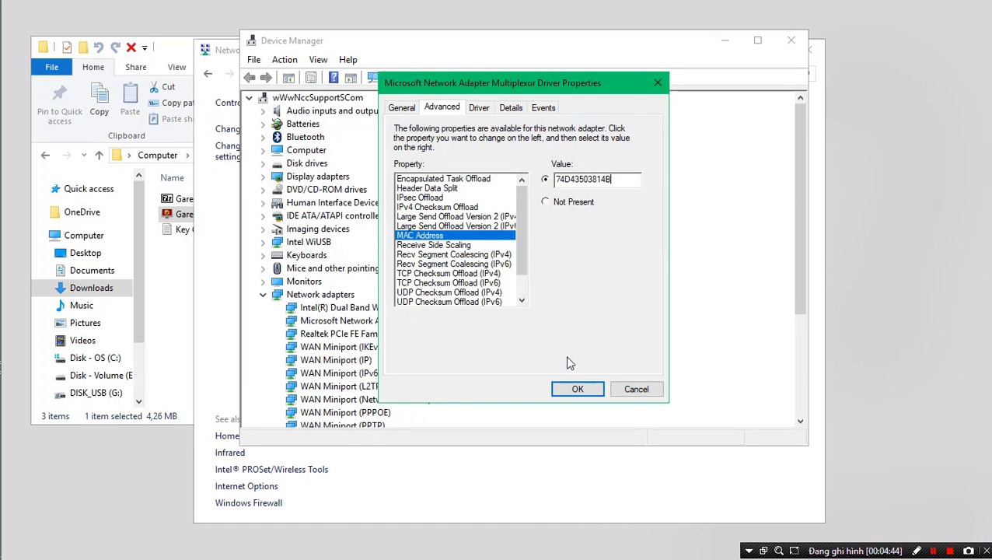
{"action": "left_click", "coordinate": [578, 389]}
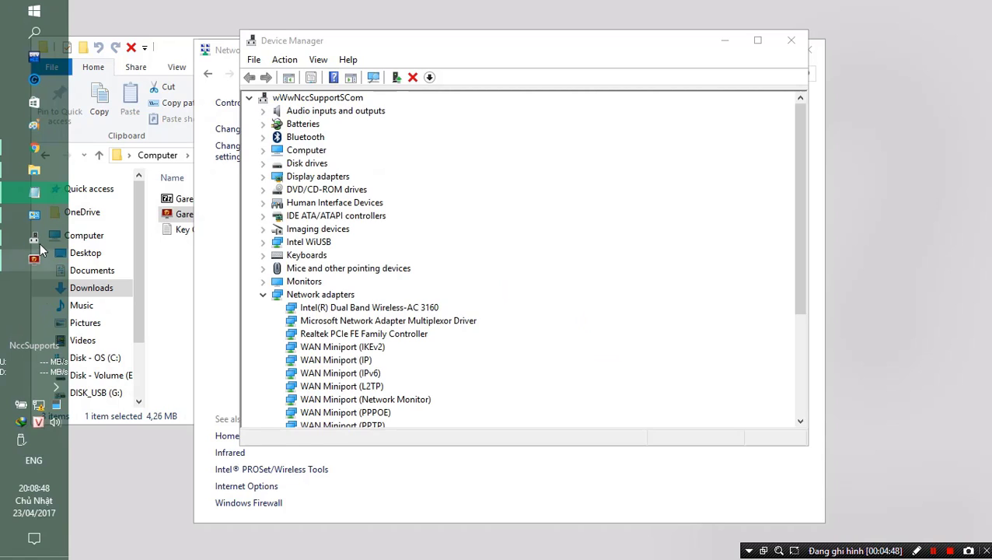
Bring back the Network and Sharing Center after briefly checking and hiding the Key Gcafe notes
{"action": "left_click", "coordinate": [40, 219]}
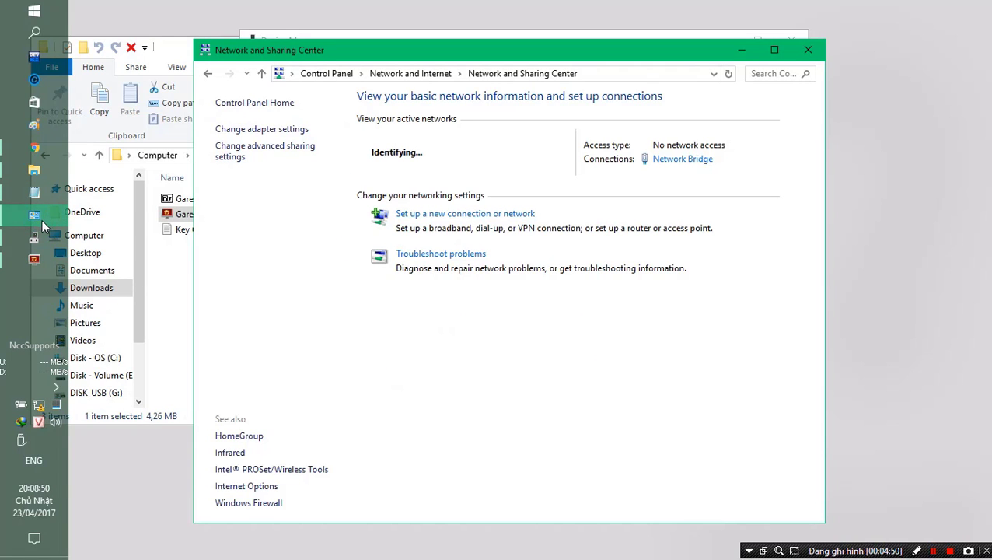
{"action": "left_click", "coordinate": [58, 195]}
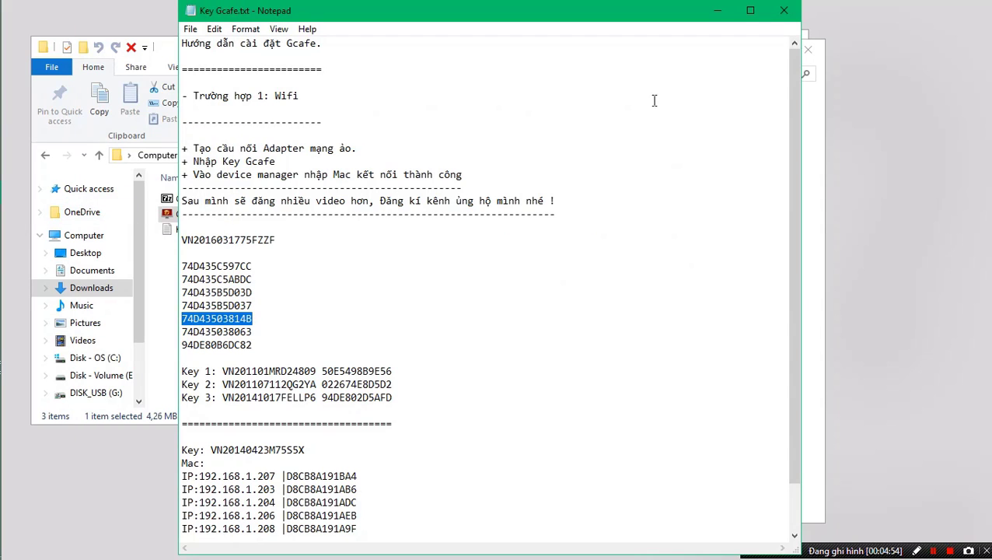
{"action": "left_click", "coordinate": [716, 11]}
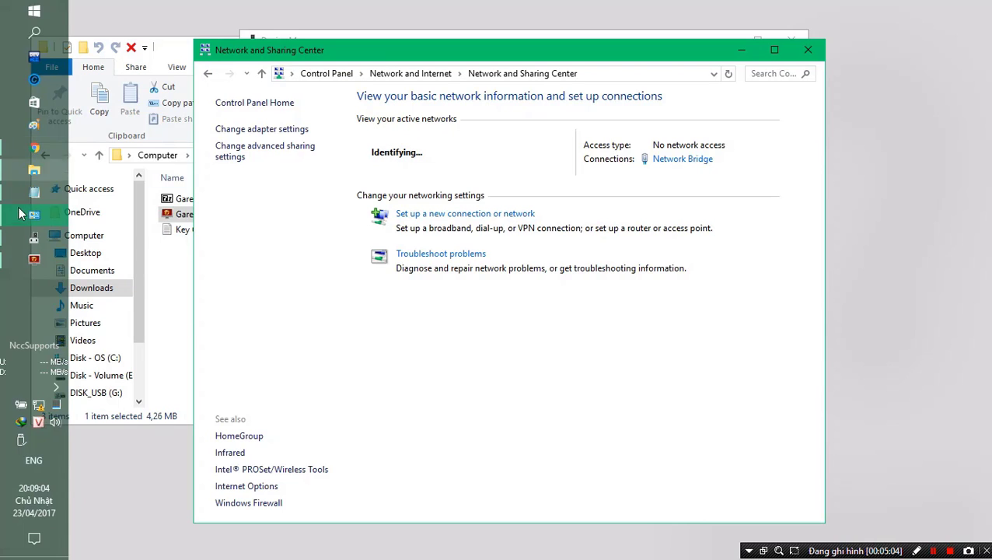
{"action": "mouse_move", "coordinate": [63, 203]}
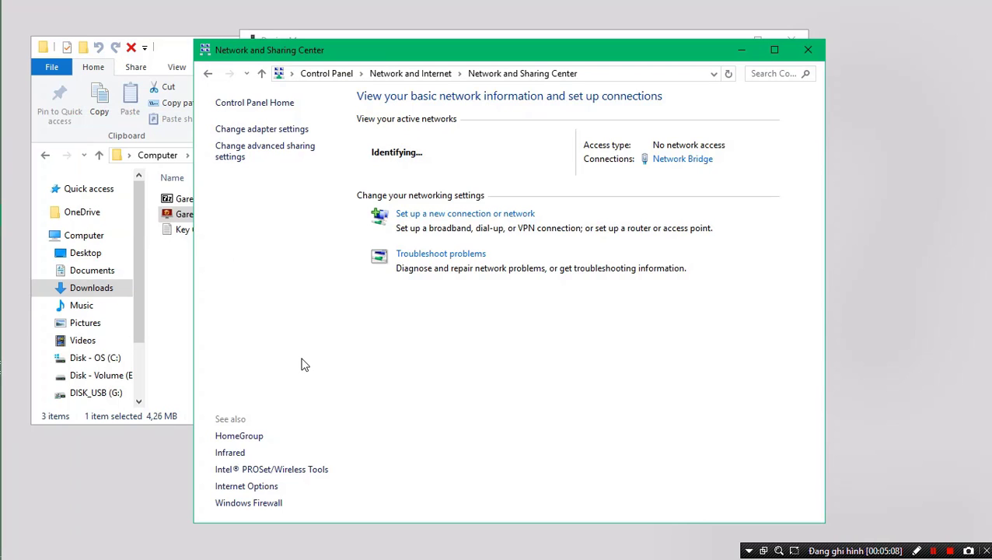
{"action": "right_click", "coordinate": [830, 124]}
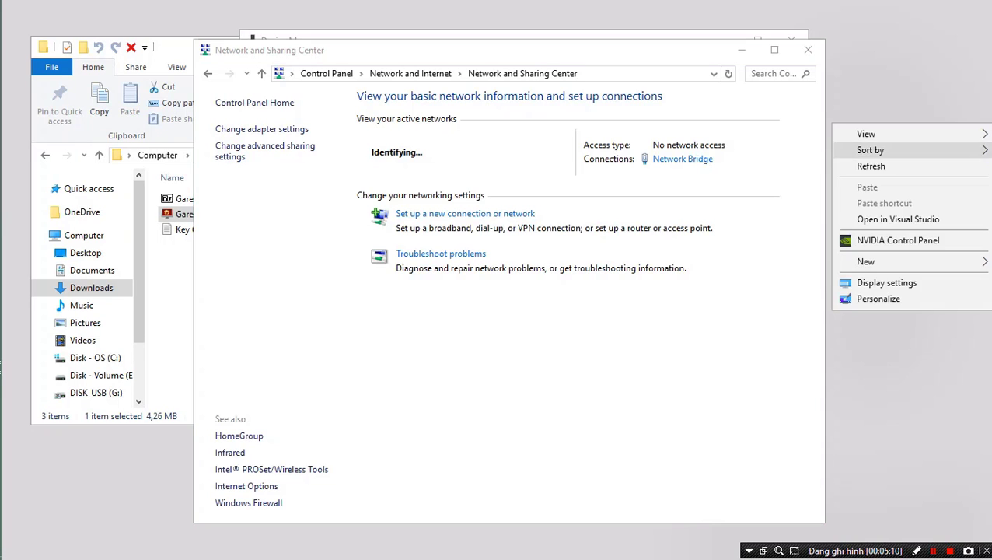
Refresh the desktop and confirm the GCafe Service log's latest line reports successful registration
{"action": "left_click", "coordinate": [983, 160]}
{"action": "left_click", "coordinate": [11, 260]}
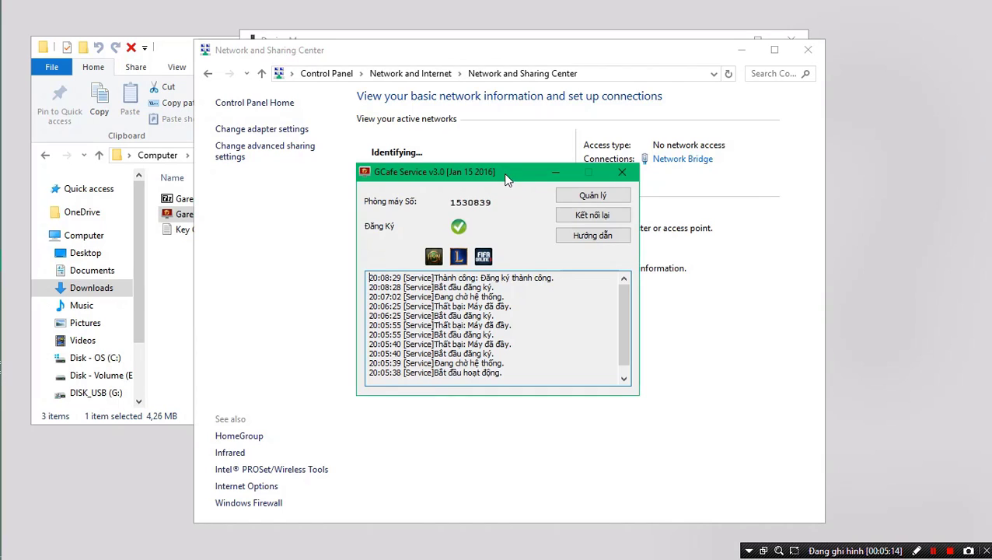
{"action": "left_click_drag", "start_coordinate": [506, 179], "coordinate": [503, 152]}
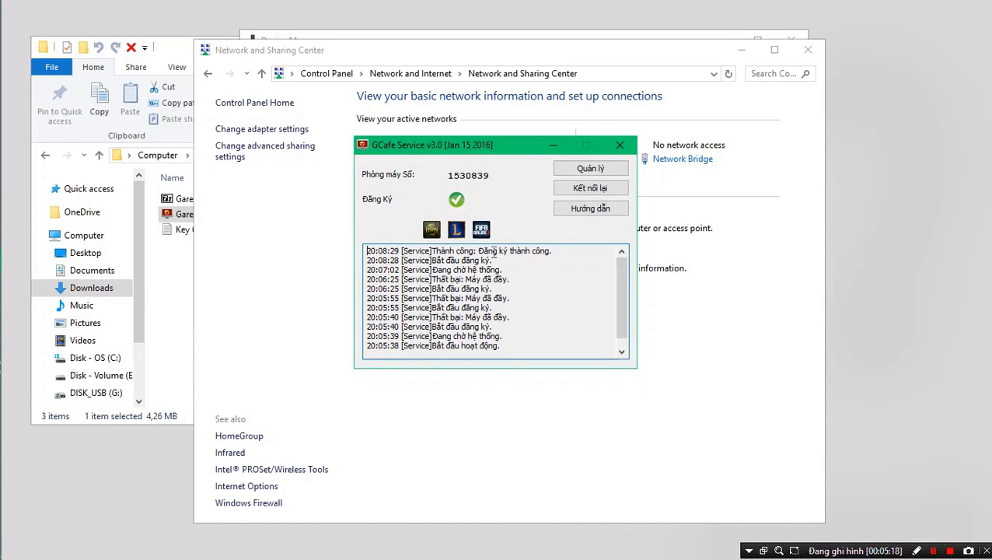
{"action": "left_click_drag", "start_coordinate": [563, 247], "coordinate": [360, 254]}
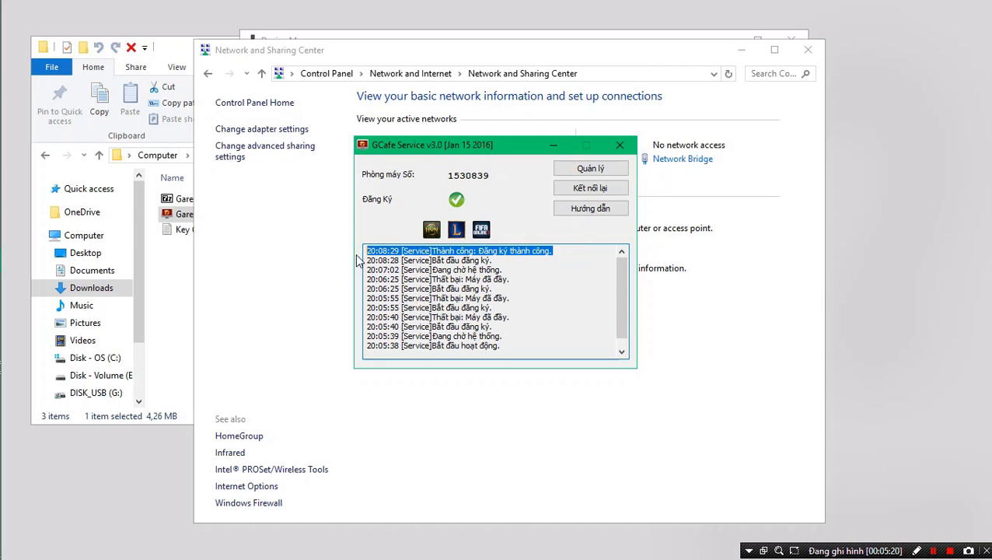
{"action": "mouse_move", "coordinate": [1, 379]}
{"action": "left_click", "coordinate": [298, 286]}
Reload the NCC Supports page in Chrome to test connectivity, then hide the browser
{"action": "mouse_move", "coordinate": [27, 295]}
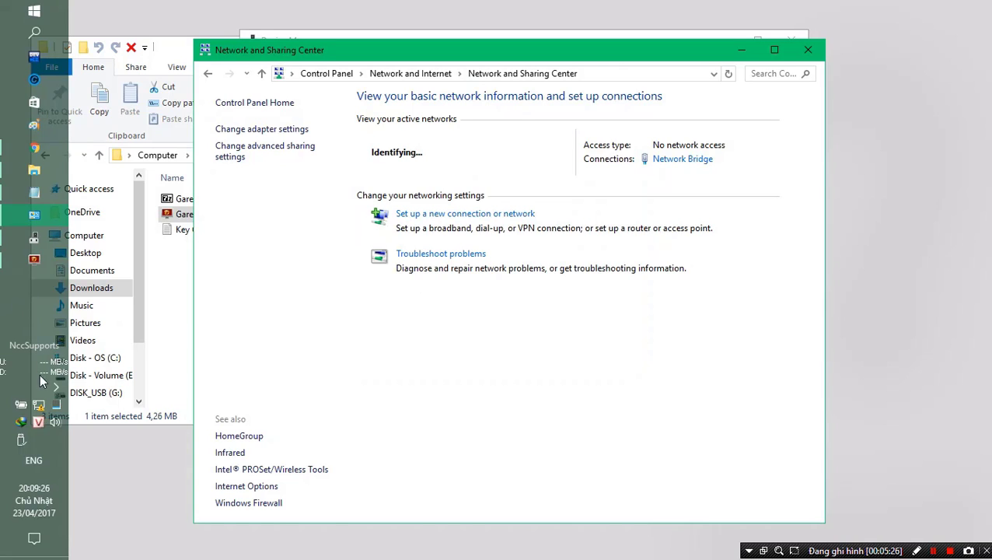
{"action": "mouse_move", "coordinate": [41, 408]}
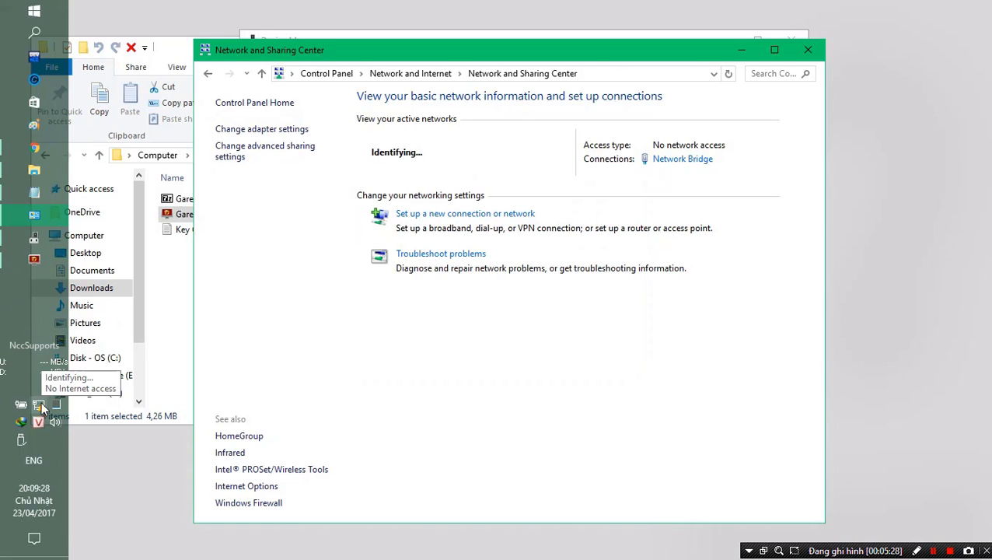
{"action": "mouse_move", "coordinate": [35, 147]}
{"action": "left_click", "coordinate": [210, 125]}
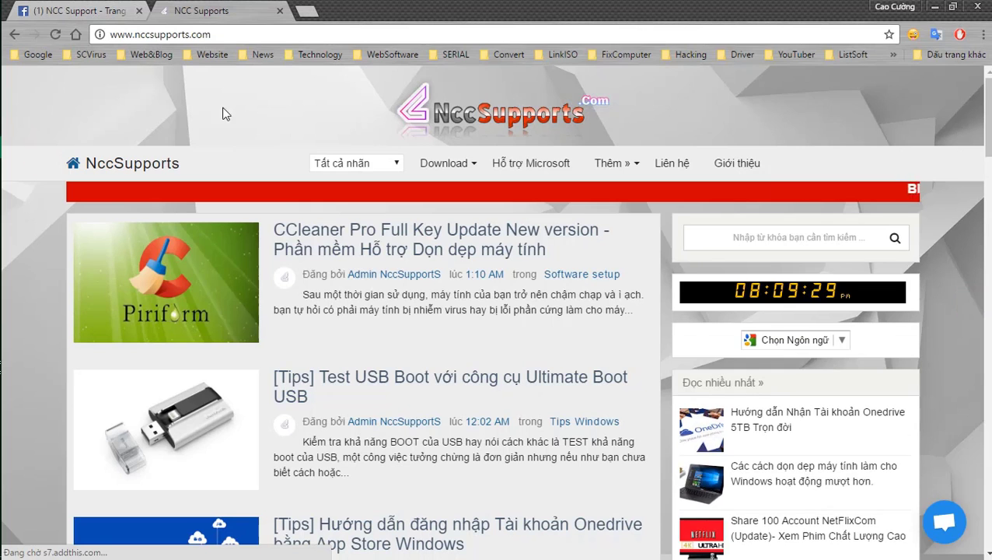
{"action": "left_click", "coordinate": [55, 34]}
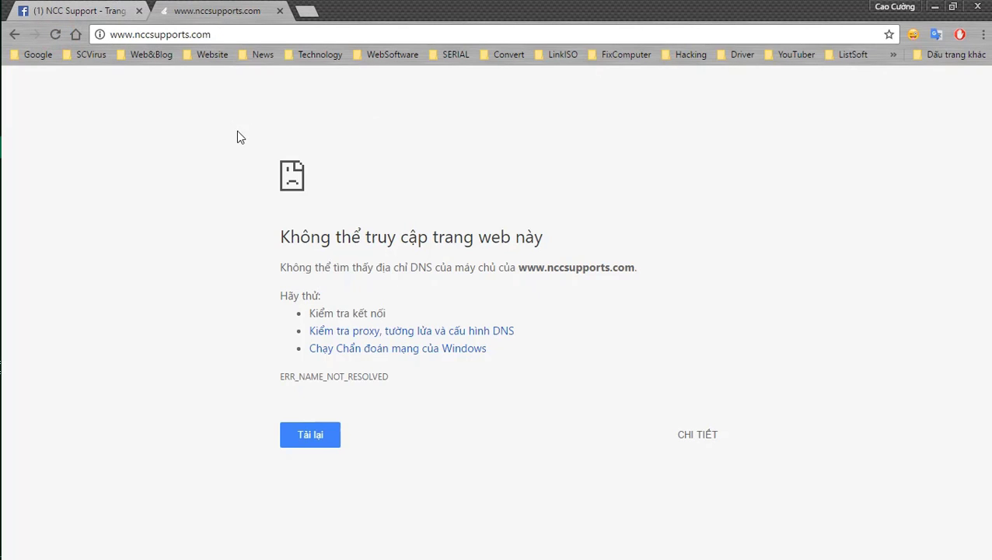
{"action": "left_click", "coordinate": [934, 6]}
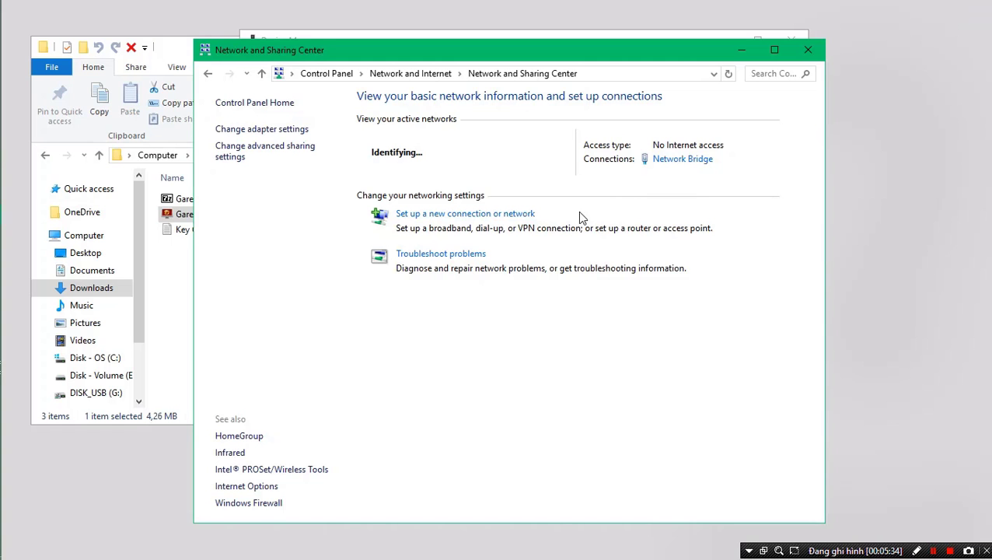
{"action": "left_click", "coordinate": [397, 325]}
{"action": "left_click", "coordinate": [380, 170]}
Refresh the desktop twice, close the Network Bridge status, and show the network adapters list
{"action": "right_click", "coordinate": [860, 113]}
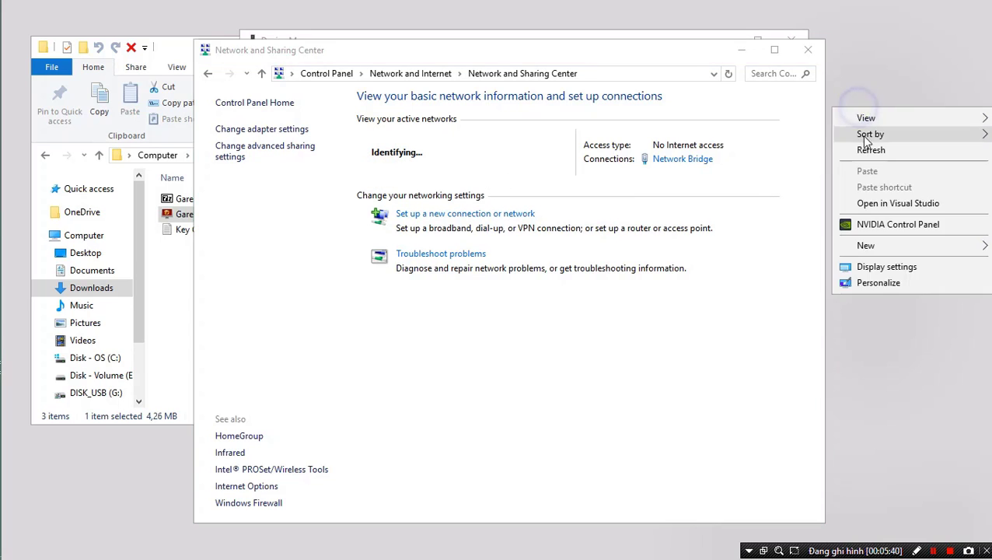
{"action": "left_click", "coordinate": [864, 148]}
{"action": "right_click", "coordinate": [888, 93]}
{"action": "left_click", "coordinate": [896, 133]}
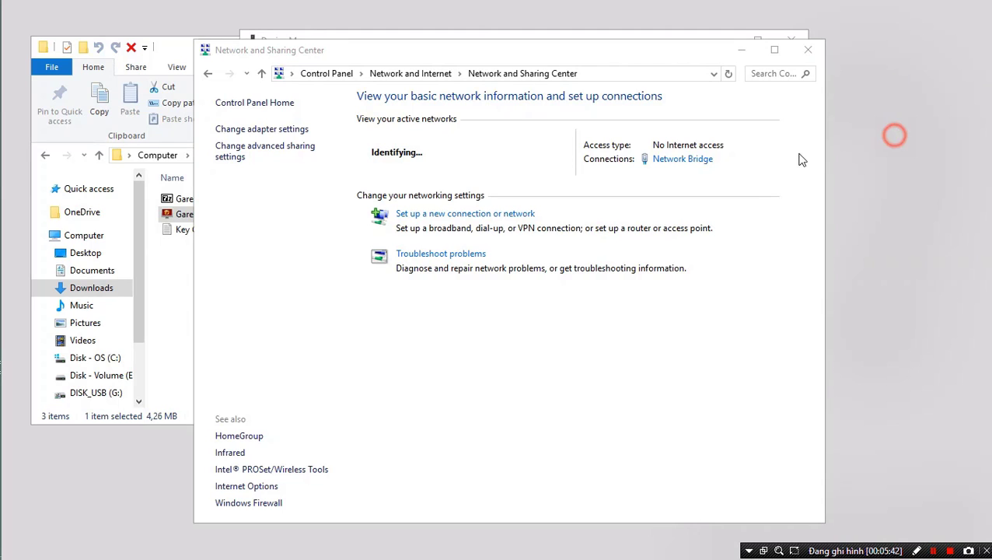
{"action": "left_click", "coordinate": [670, 161]}
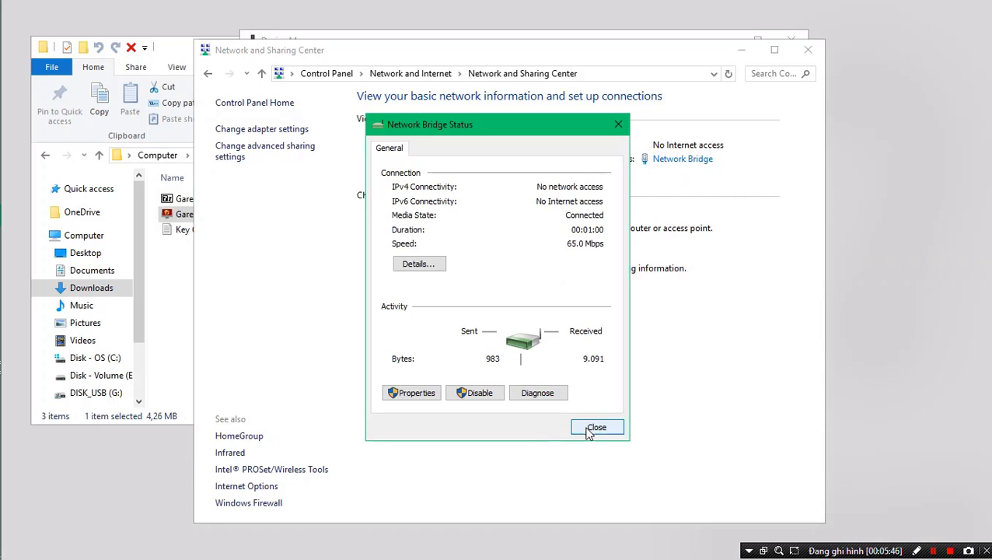
{"action": "left_click", "coordinate": [588, 430]}
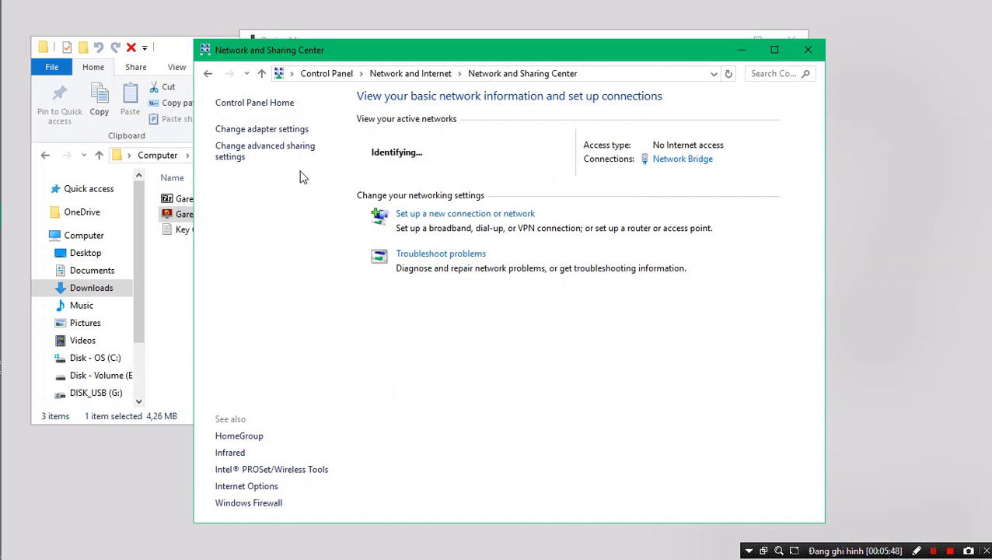
{"action": "left_click", "coordinate": [241, 132]}
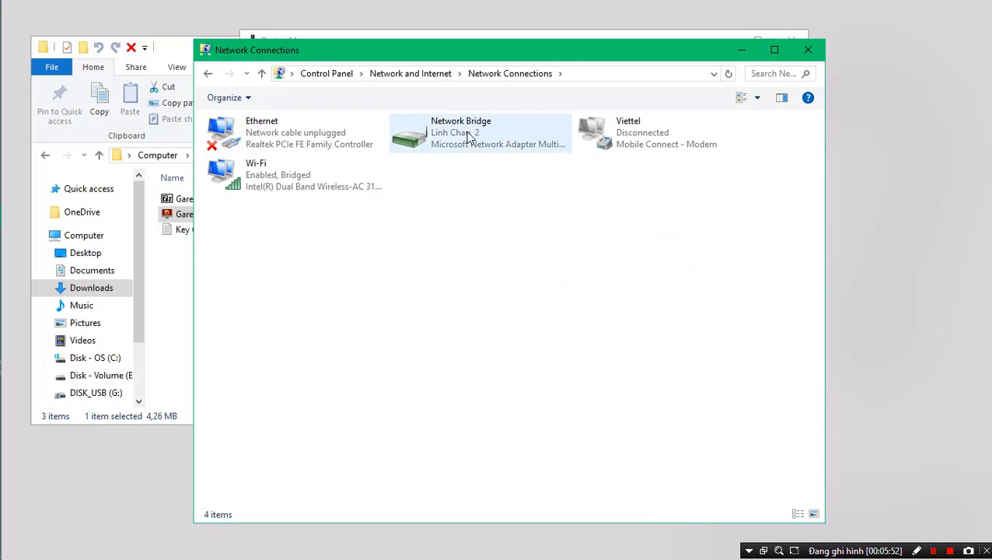
Go back to the Network and Sharing Center and check the available Wi‑Fi networks
{"action": "left_click", "coordinate": [410, 73]}
{"action": "left_click", "coordinate": [398, 108]}
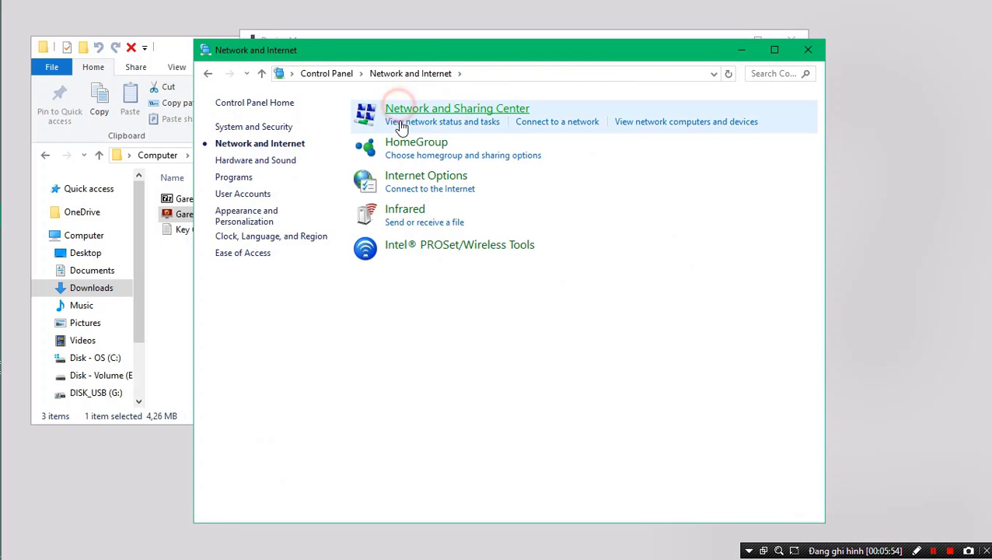
{"action": "mouse_move", "coordinate": [34, 374]}
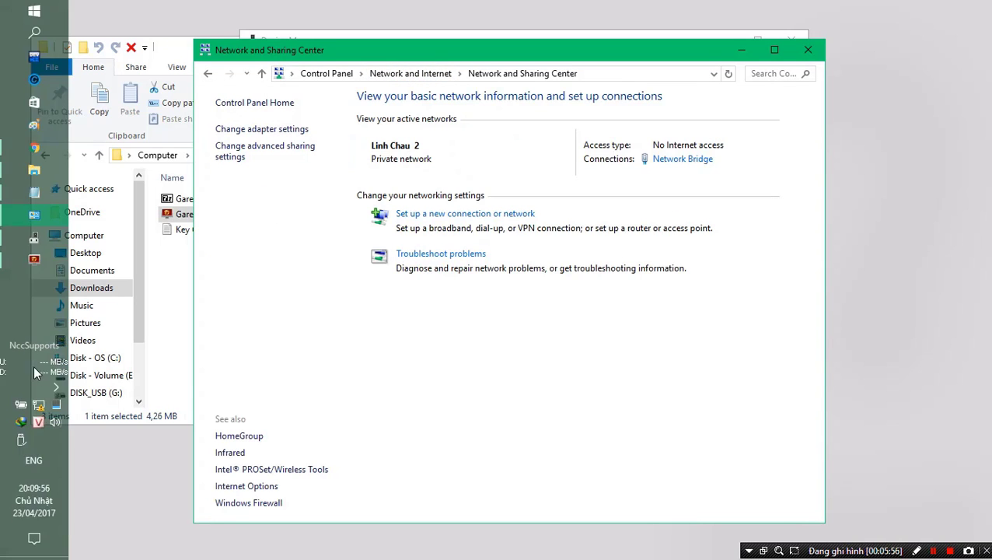
{"action": "left_click", "coordinate": [38, 405]}
{"action": "left_click", "coordinate": [38, 405]}
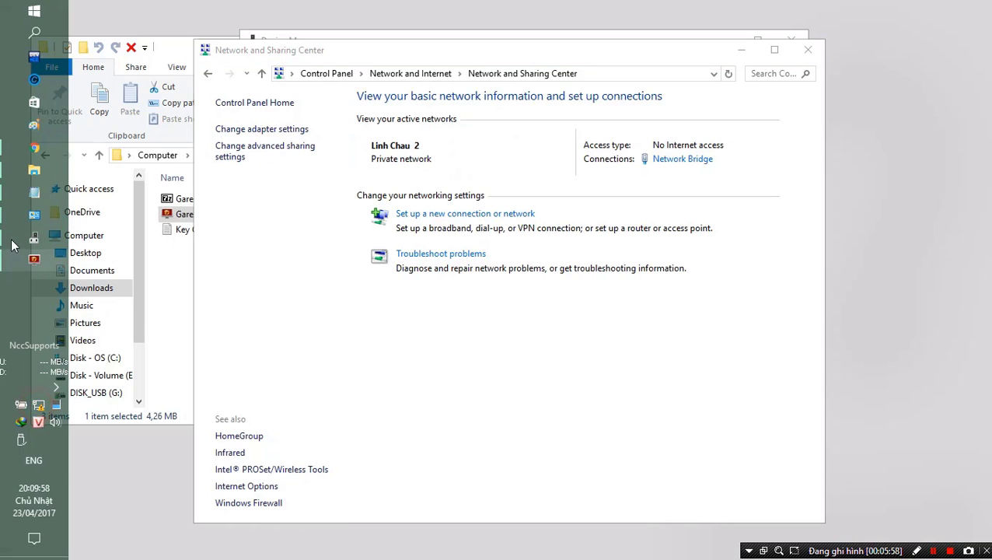
Retry loading nccsupports.com in Chrome, then minimize the browser
{"action": "mouse_move", "coordinate": [34, 147]}
{"action": "left_click", "coordinate": [154, 152]}
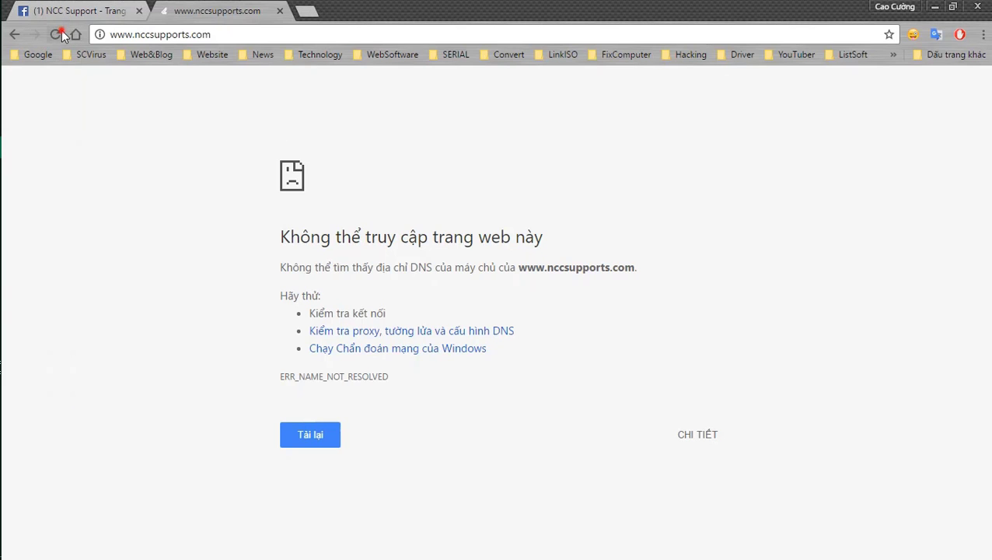
{"action": "left_click", "coordinate": [62, 34]}
{"action": "left_click", "coordinate": [934, 6]}
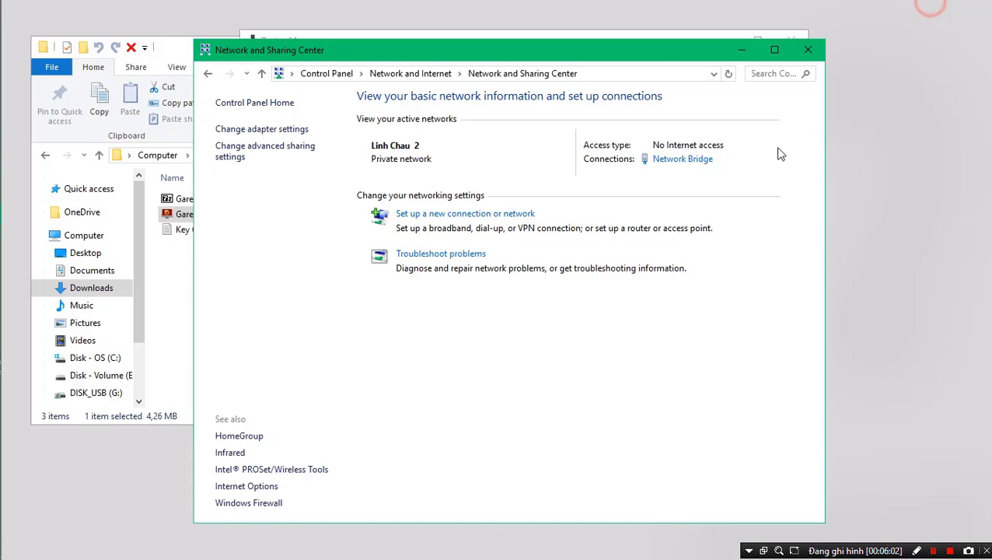
{"action": "left_click", "coordinate": [472, 322]}
{"action": "mouse_move", "coordinate": [1, 286]}
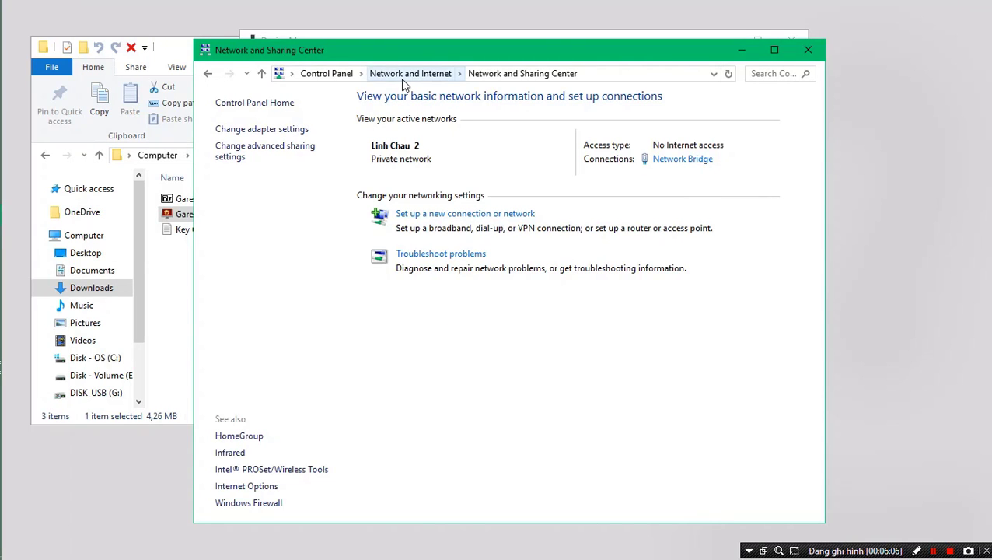
Open the Network Bridge properties, confirm with OK, and close the bridge status dialog
{"action": "left_click", "coordinate": [671, 160]}
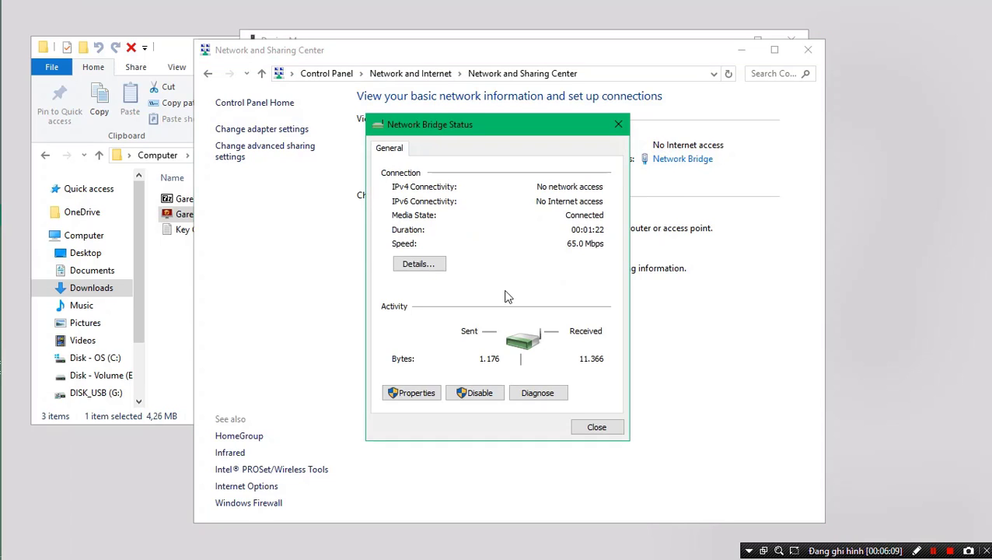
{"action": "left_click", "coordinate": [430, 397]}
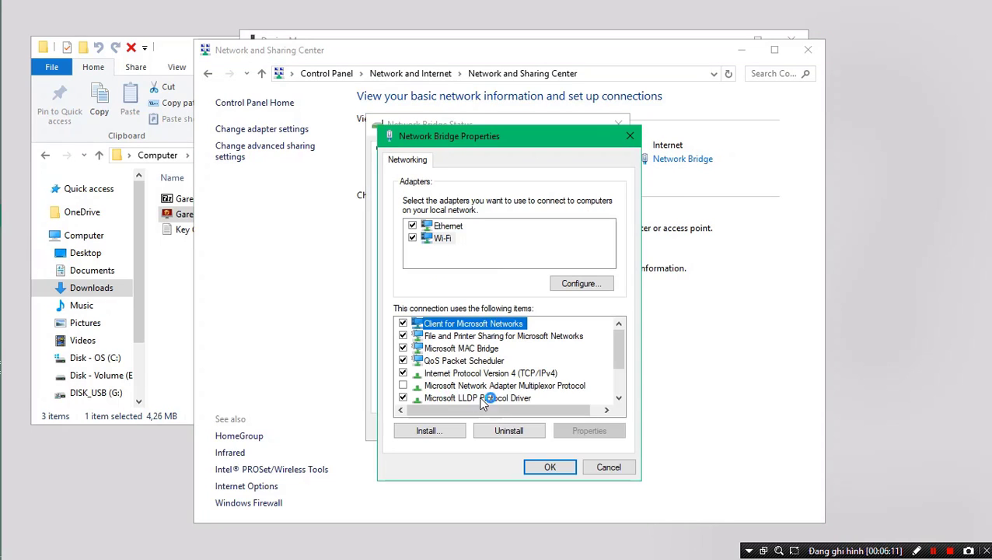
{"action": "left_click", "coordinate": [549, 467]}
{"action": "mouse_move", "coordinate": [11, 314]}
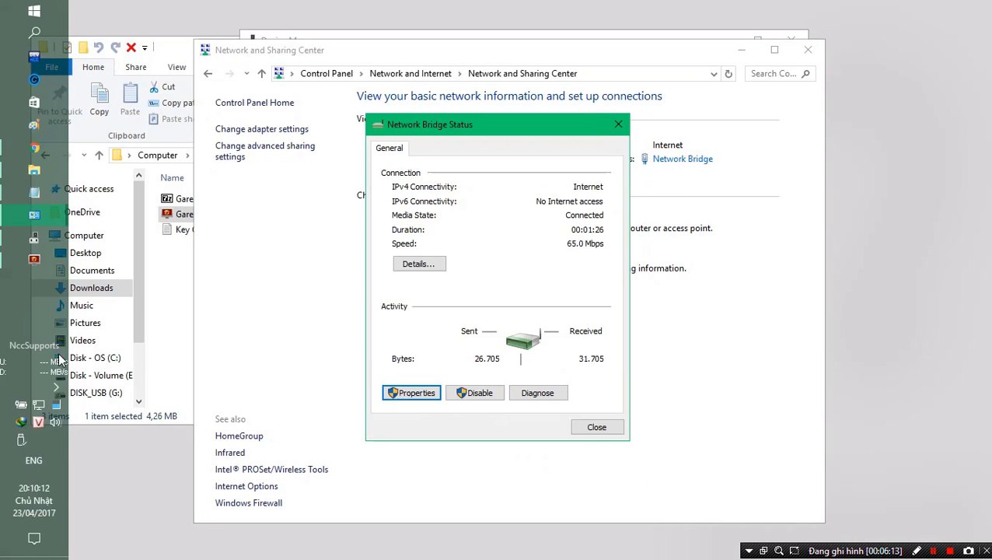
{"action": "left_click", "coordinate": [618, 432]}
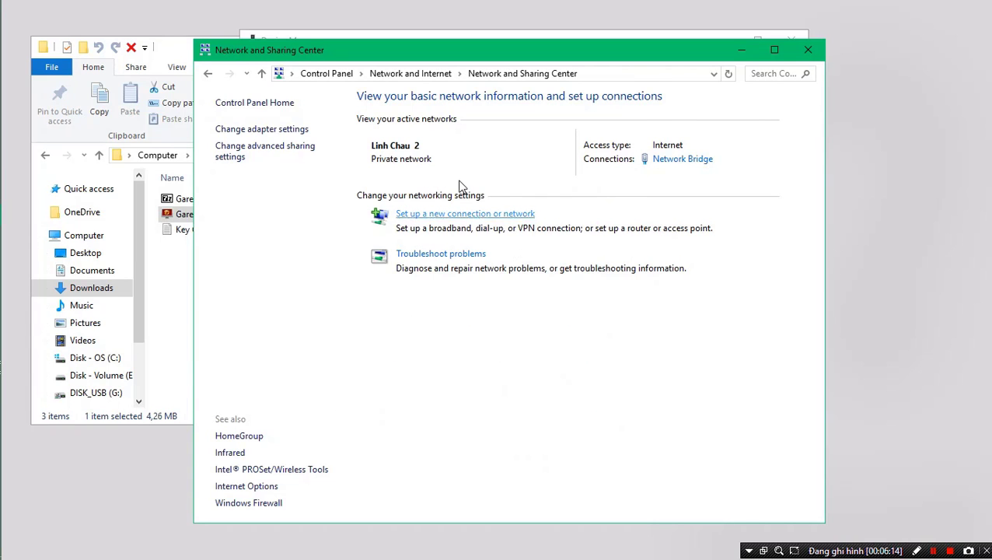
Reload the nccsupports.com page in Chrome
{"action": "mouse_move", "coordinate": [4, 242]}
{"action": "left_click", "coordinate": [34, 145]}
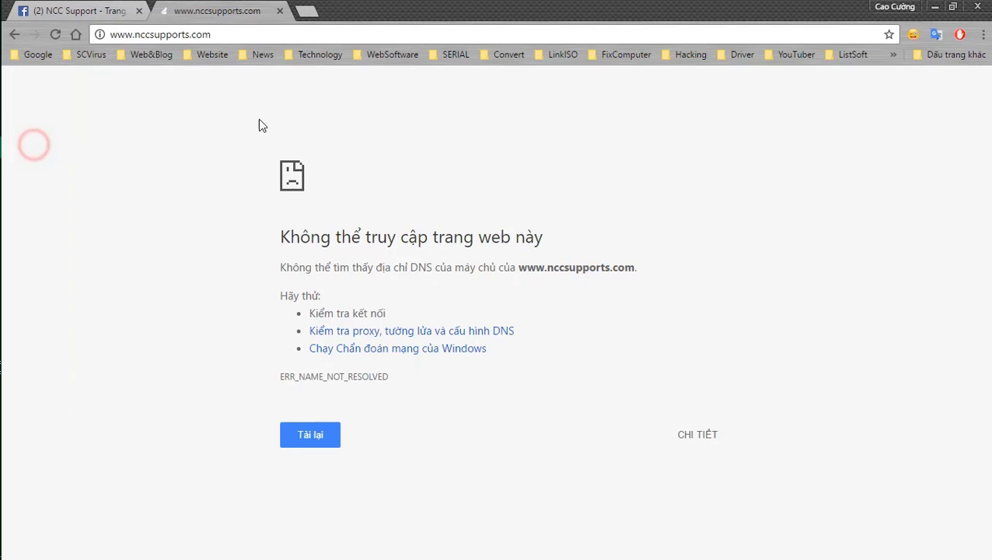
{"action": "left_click", "coordinate": [54, 34]}
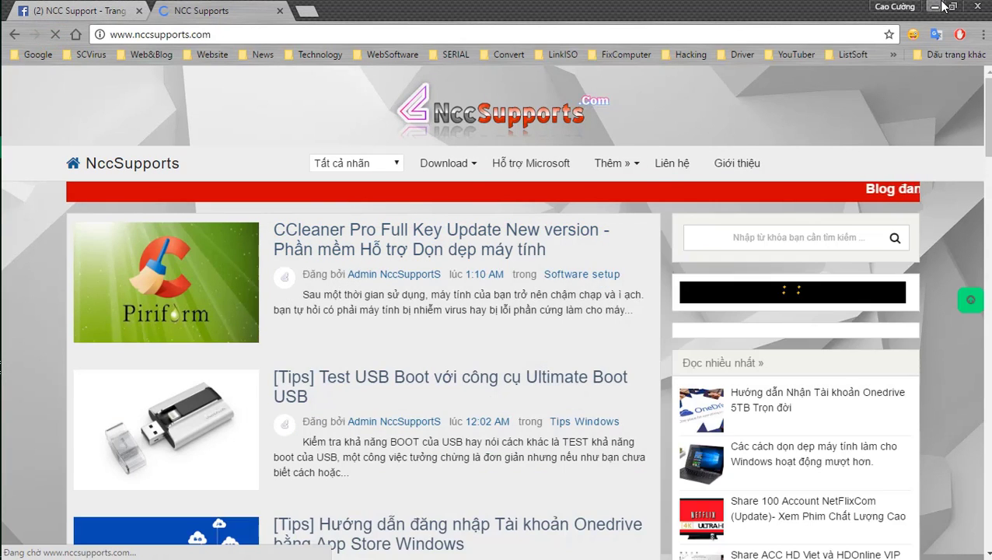
Minimize Chrome and press Kết nối lại in GCafe Service to register the machine again
{"action": "left_click", "coordinate": [34, 146]}
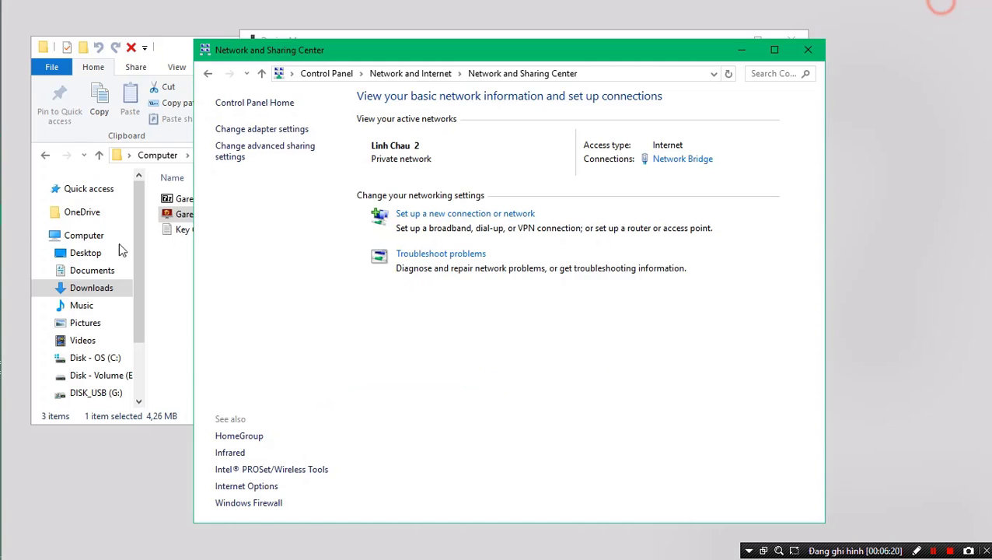
{"action": "left_click", "coordinate": [31, 262]}
{"action": "left_click", "coordinate": [514, 275]}
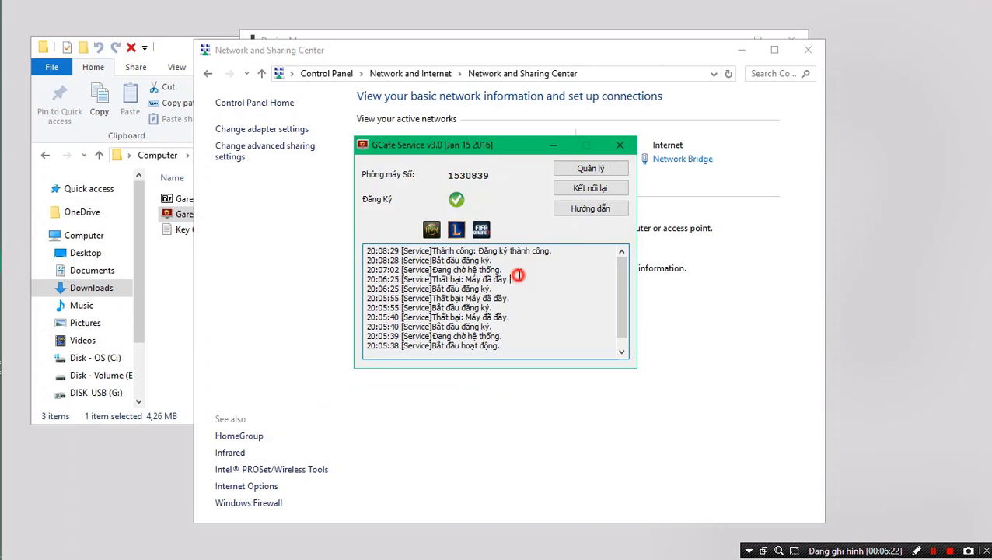
{"action": "left_click_drag", "start_coordinate": [575, 251], "coordinate": [365, 246]}
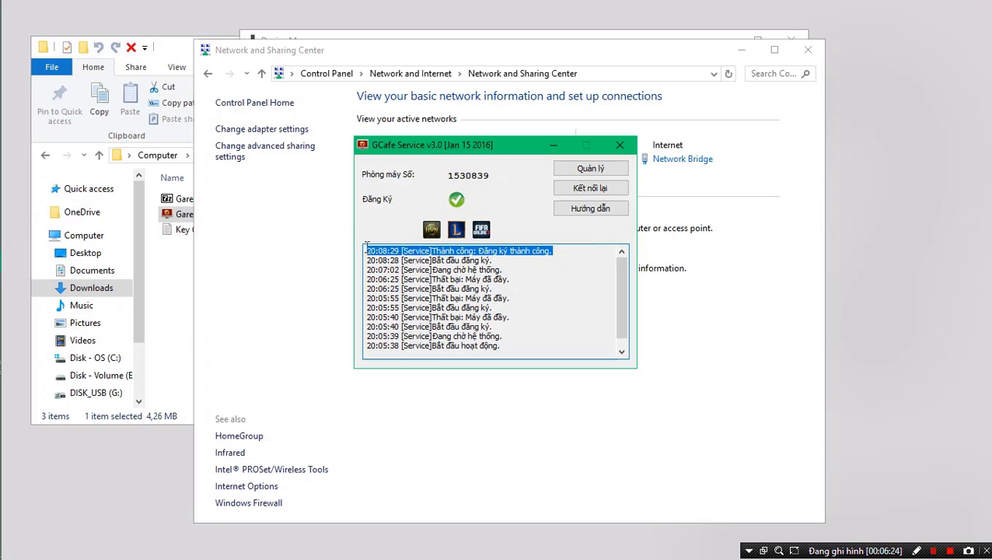
{"action": "left_click", "coordinate": [576, 189]}
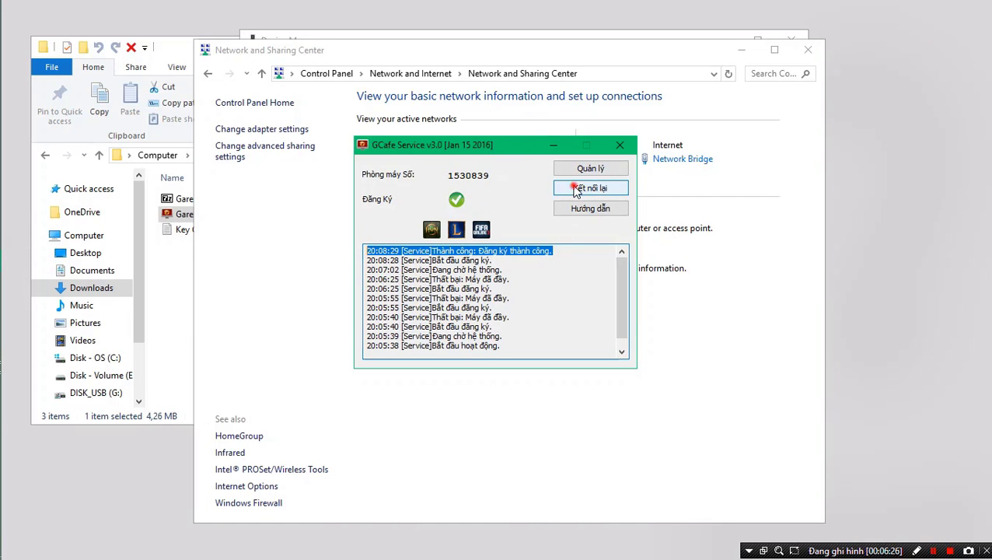
{"action": "left_click", "coordinate": [497, 178]}
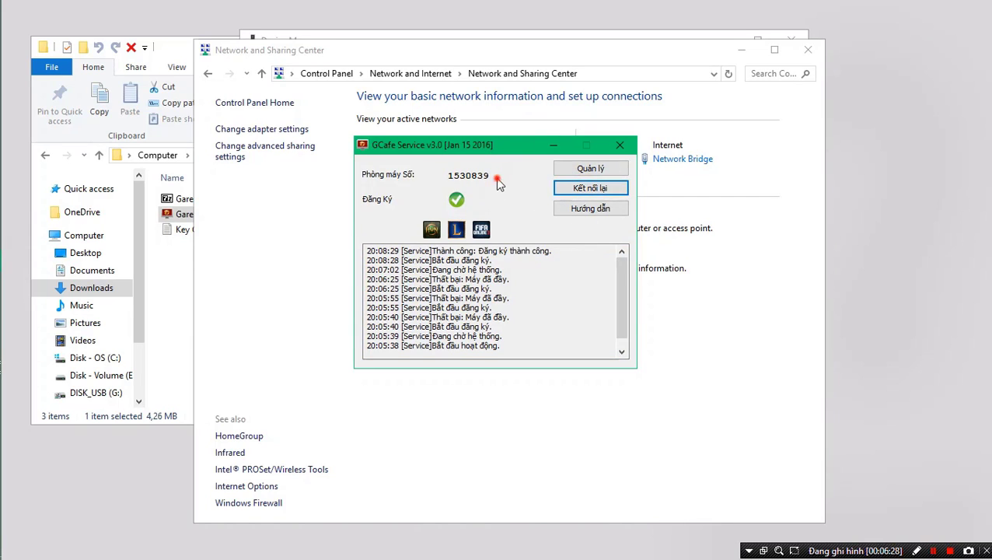
Refresh the desktop and open the Start menu
{"action": "mouse_move", "coordinate": [2, 294]}
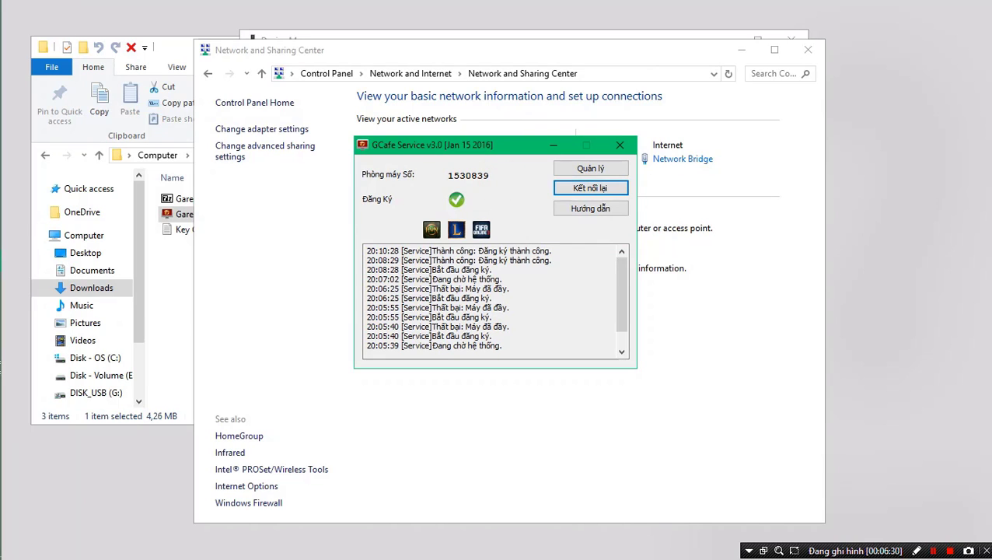
{"action": "right_click", "coordinate": [908, 134]}
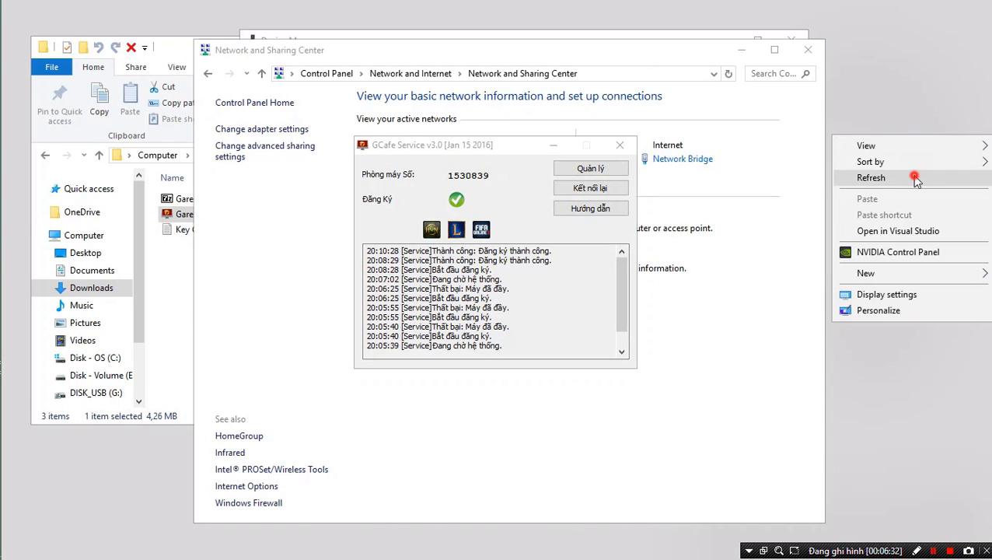
{"action": "left_click", "coordinate": [915, 178]}
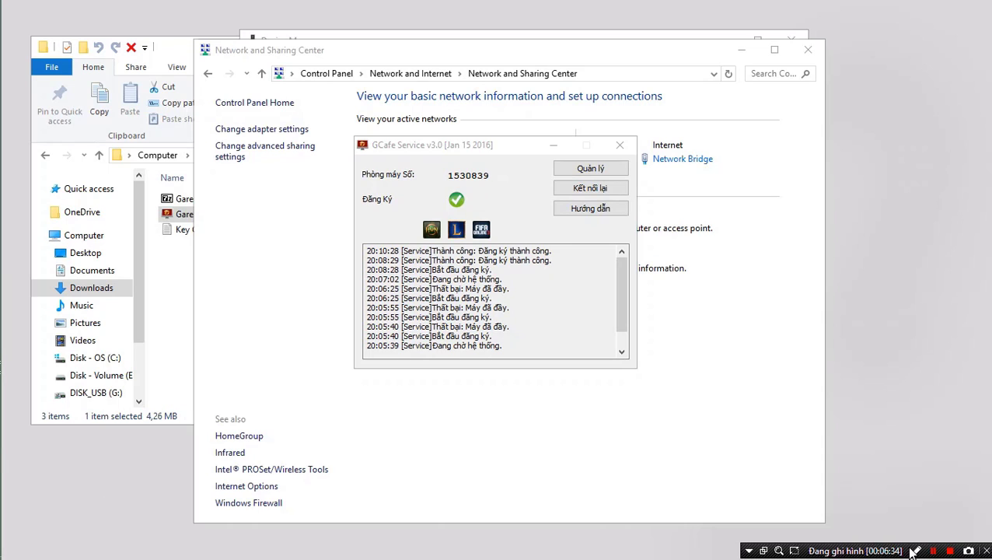
{"action": "left_click_drag", "start_coordinate": [911, 551], "coordinate": [919, 405]}
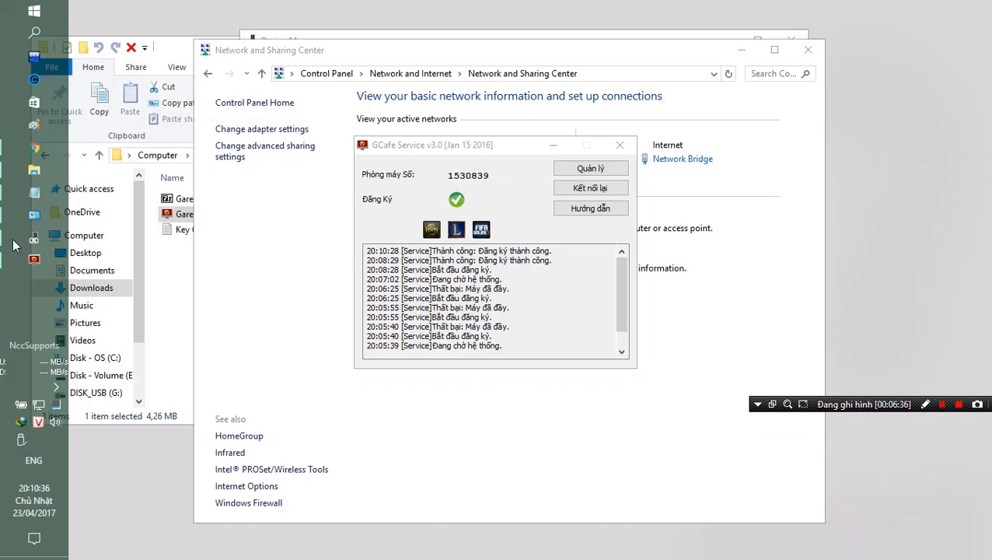
{"action": "left_click", "coordinate": [34, 10]}
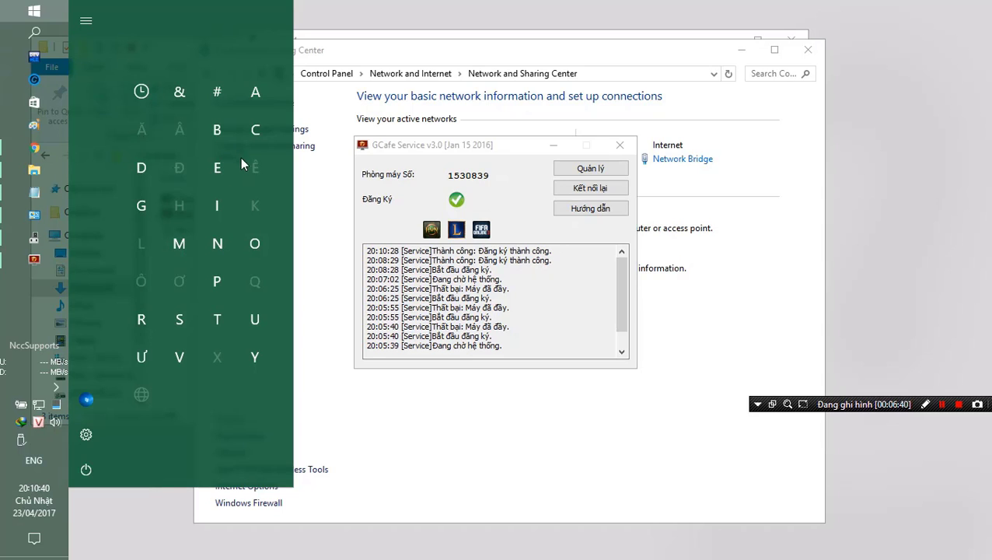
Launch Lien Minh Huyen Thoai.exe from E:\Games\Lien Minh Huyen Thoai, then minimize File Explorer
{"action": "left_click", "coordinate": [34, 169]}
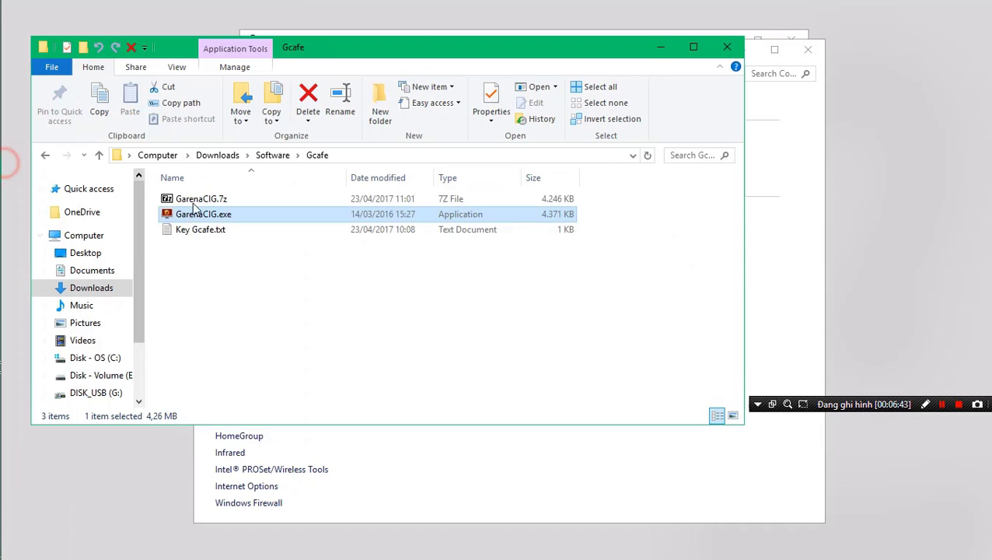
{"action": "left_click", "coordinate": [113, 380]}
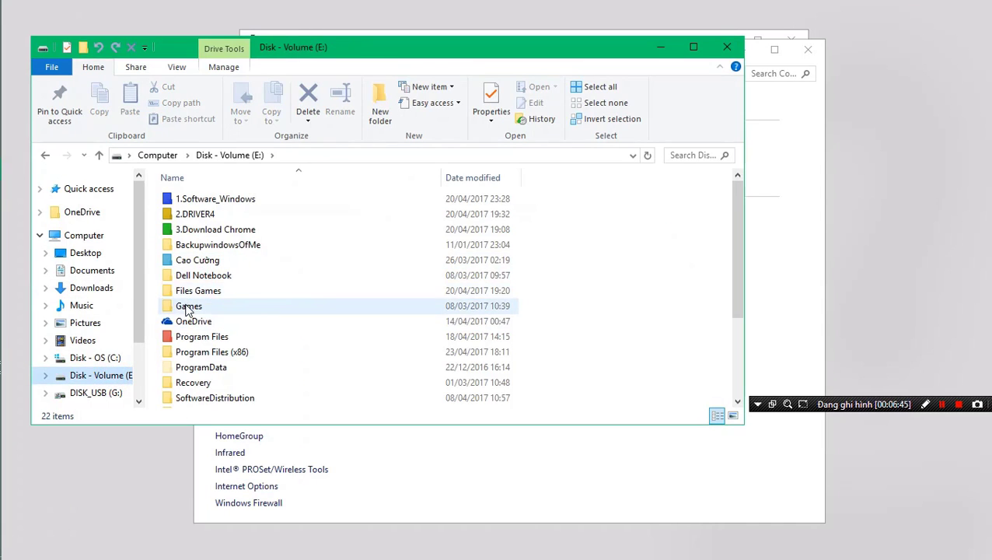
{"action": "double_click", "coordinate": [185, 304]}
{"action": "double_click", "coordinate": [196, 201]}
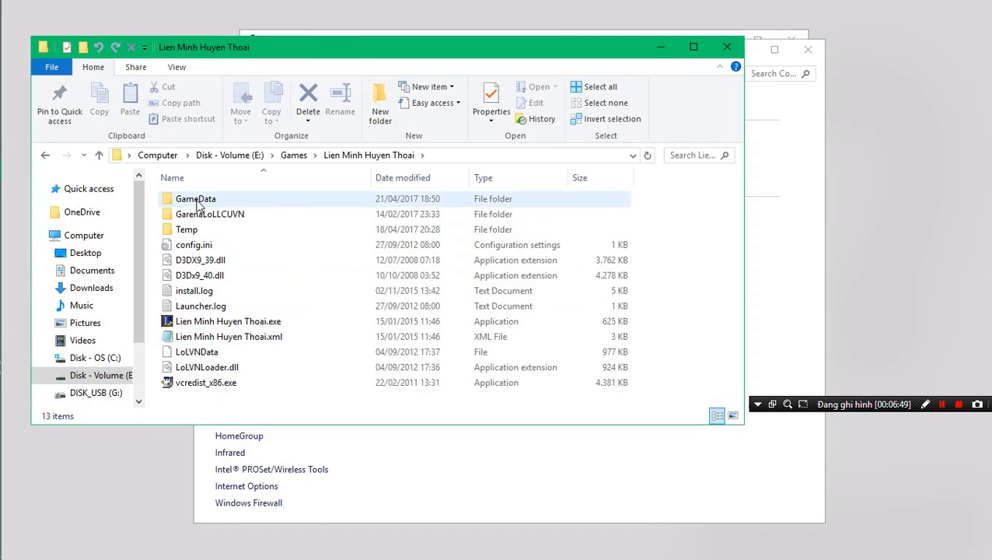
{"action": "left_click", "coordinate": [203, 322]}
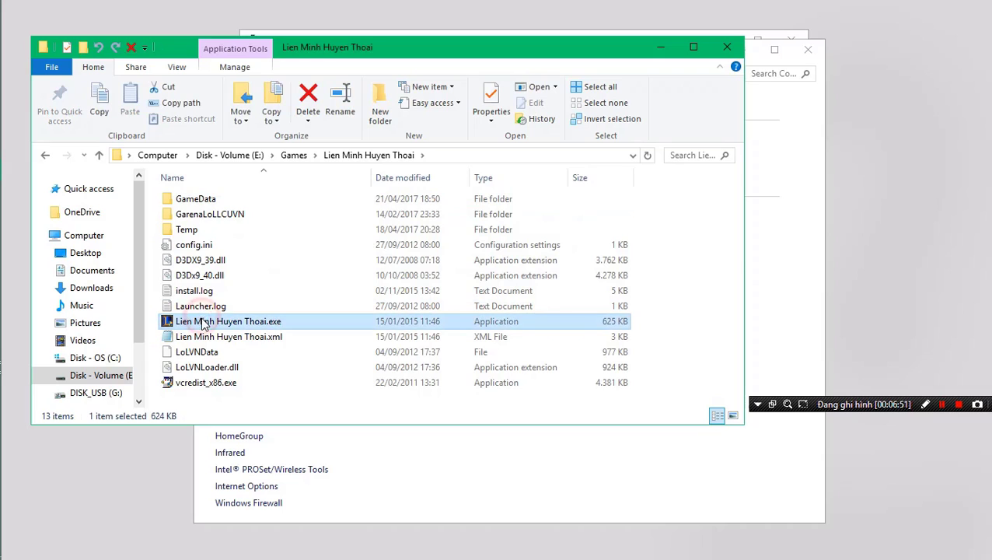
{"action": "right_click", "coordinate": [200, 321]}
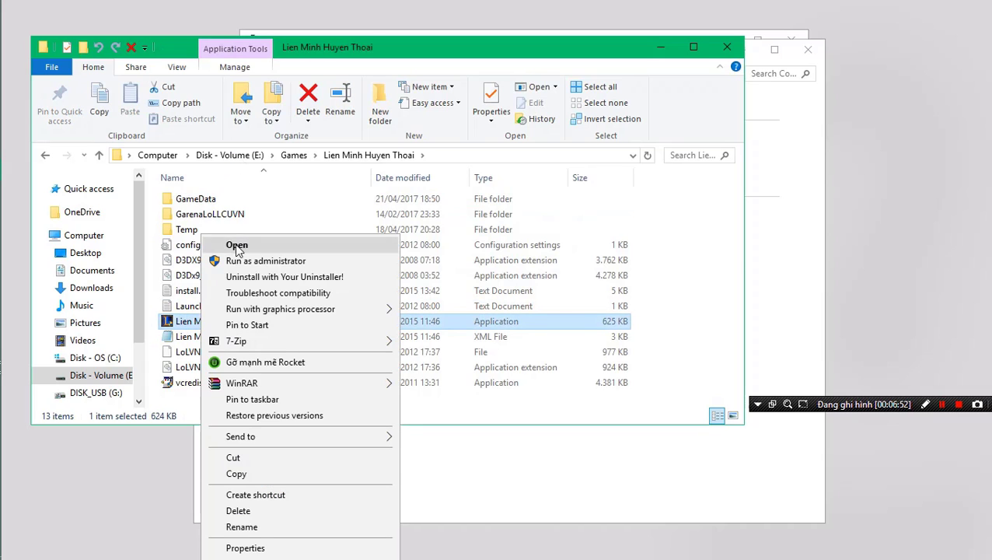
{"action": "left_click", "coordinate": [235, 247]}
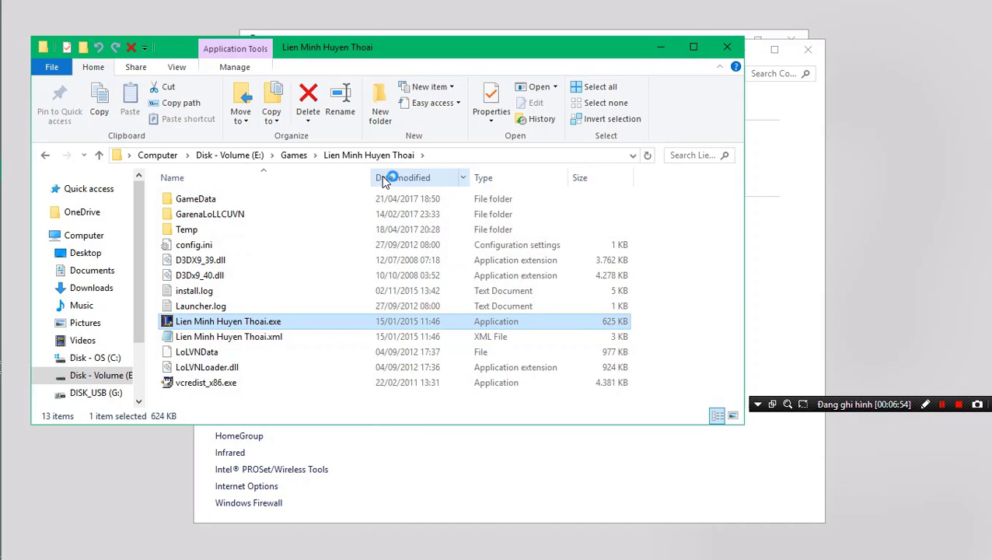
{"action": "left_click", "coordinate": [659, 49]}
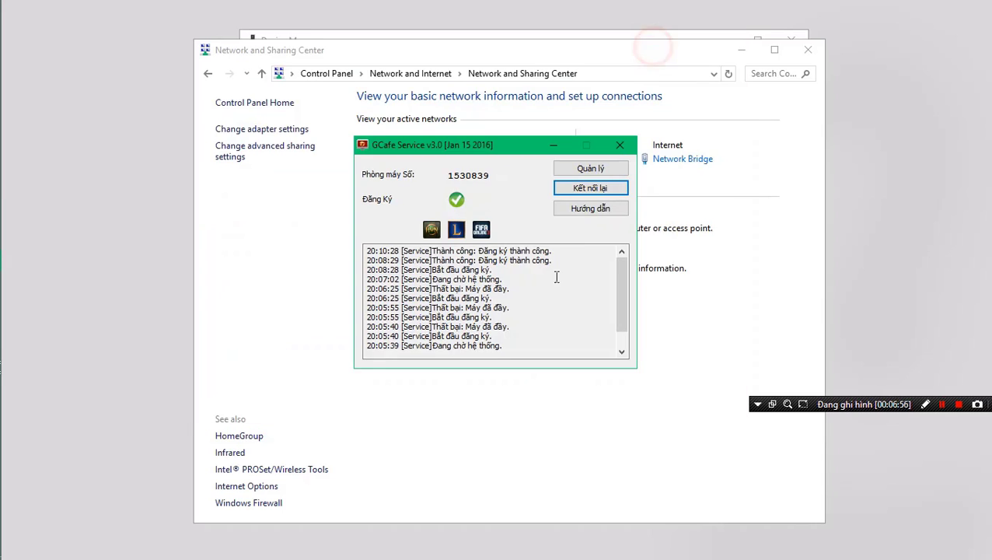
Hide GCafe Service and refresh the desktop three times until the Garena login appears
{"action": "left_click", "coordinate": [549, 152]}
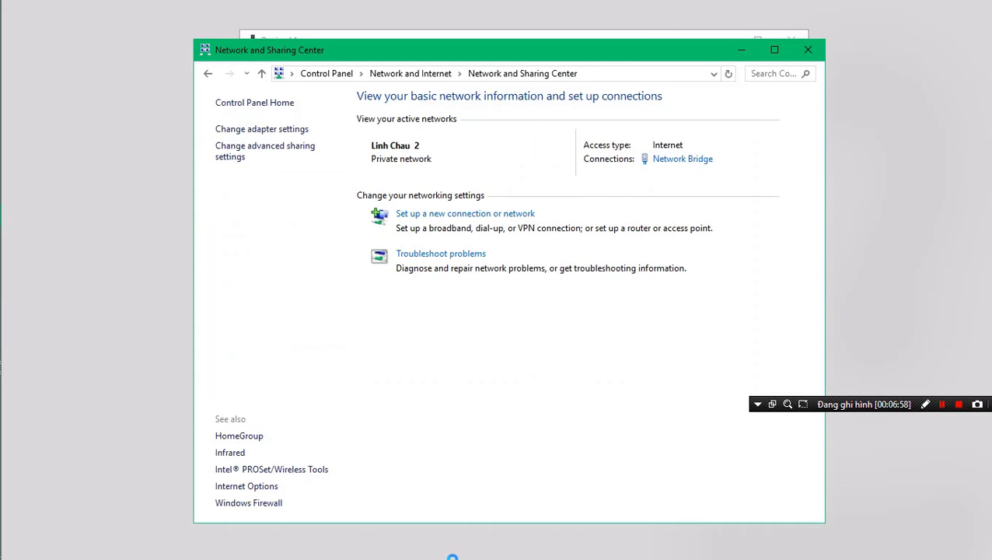
{"action": "right_click", "coordinate": [958, 107]}
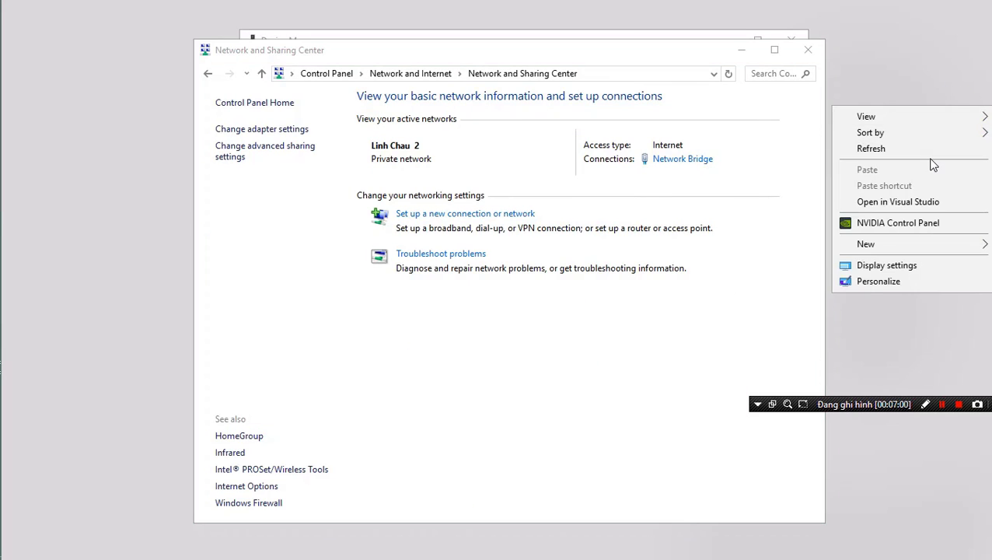
{"action": "left_click", "coordinate": [930, 148]}
{"action": "right_click", "coordinate": [939, 106]}
{"action": "left_click", "coordinate": [900, 146]}
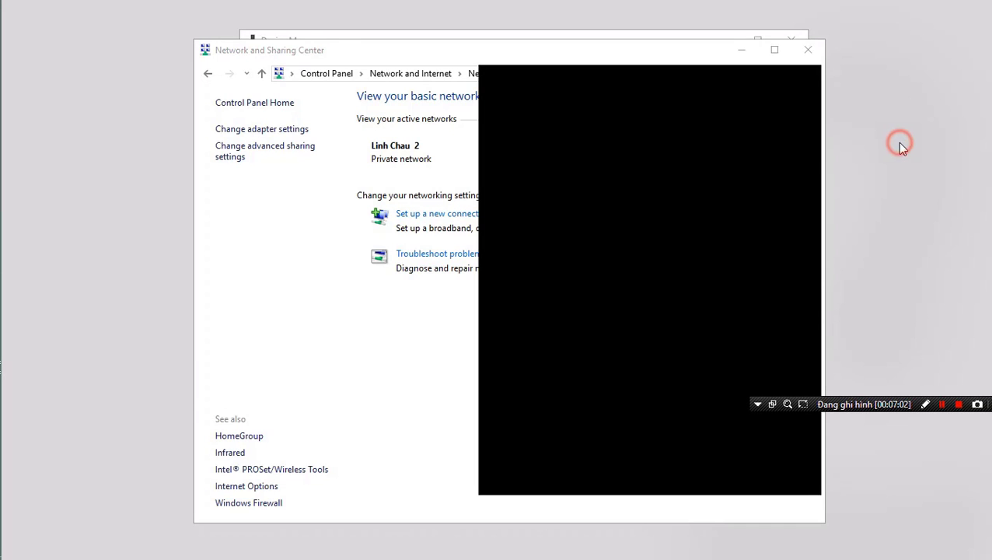
{"action": "right_click", "coordinate": [901, 84]}
{"action": "left_click", "coordinate": [902, 124]}
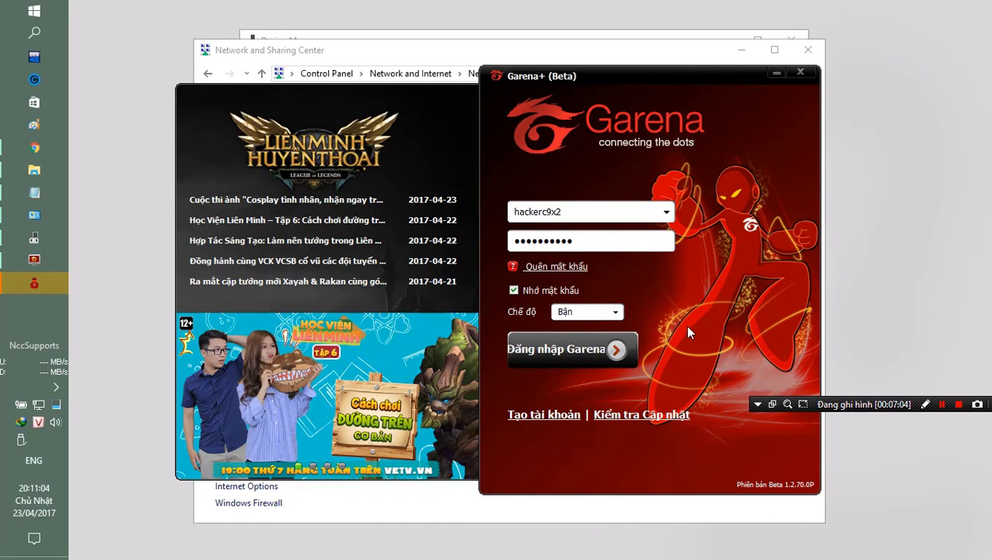
Sign in to Garena+ with the saved account, refreshing the desktop while it loads
{"action": "left_click", "coordinate": [571, 356]}
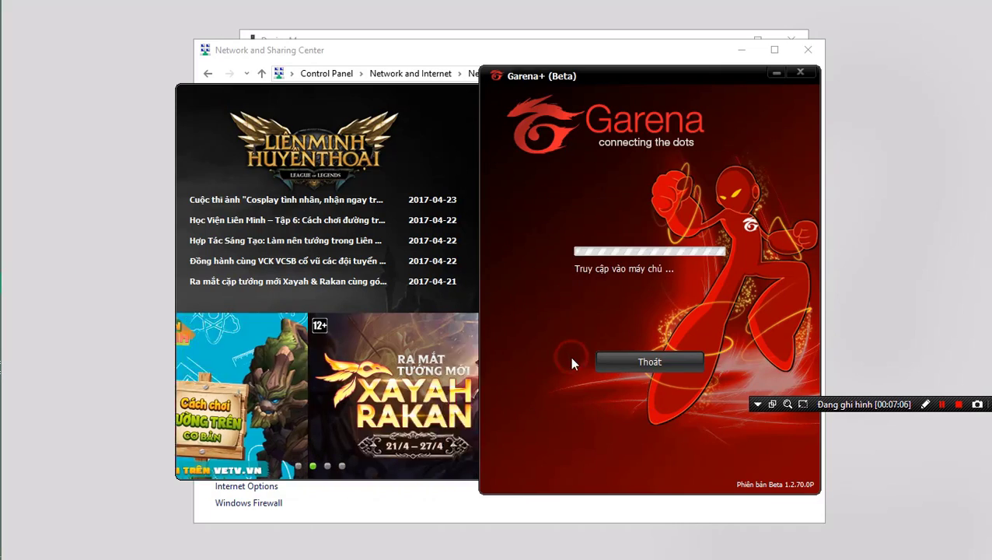
{"action": "right_click", "coordinate": [907, 86]}
{"action": "left_click", "coordinate": [906, 132]}
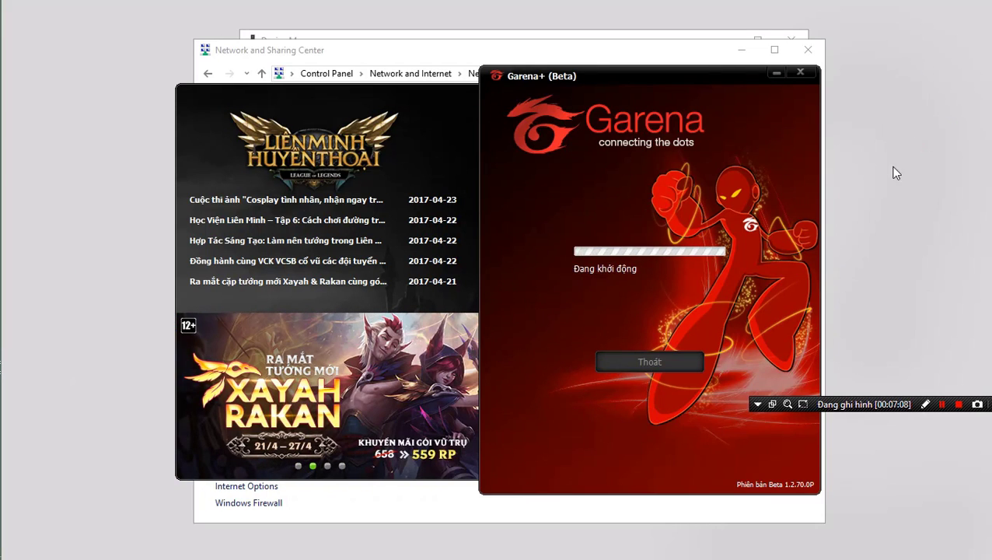
{"action": "right_click", "coordinate": [908, 100]}
{"action": "left_click", "coordinate": [906, 141]}
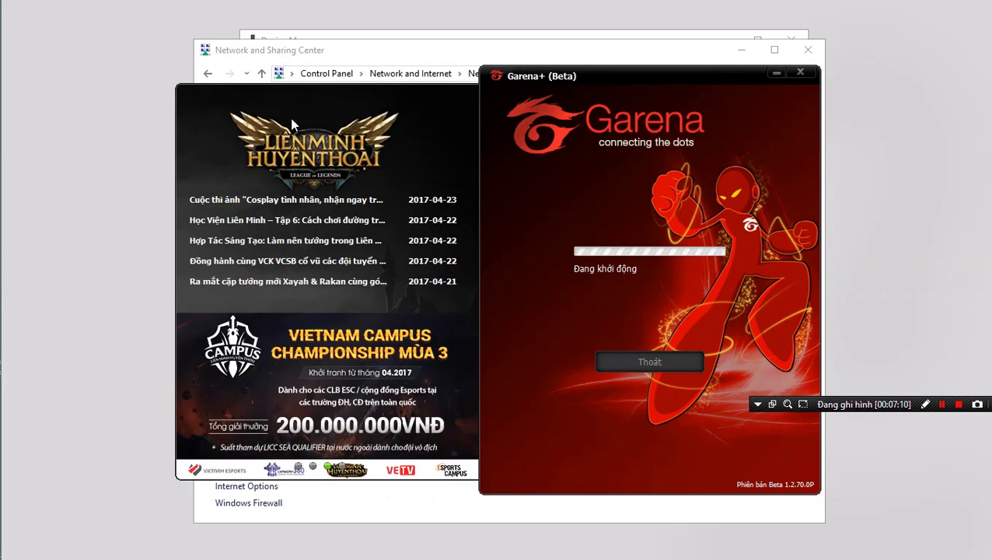
{"action": "right_click", "coordinate": [112, 89]}
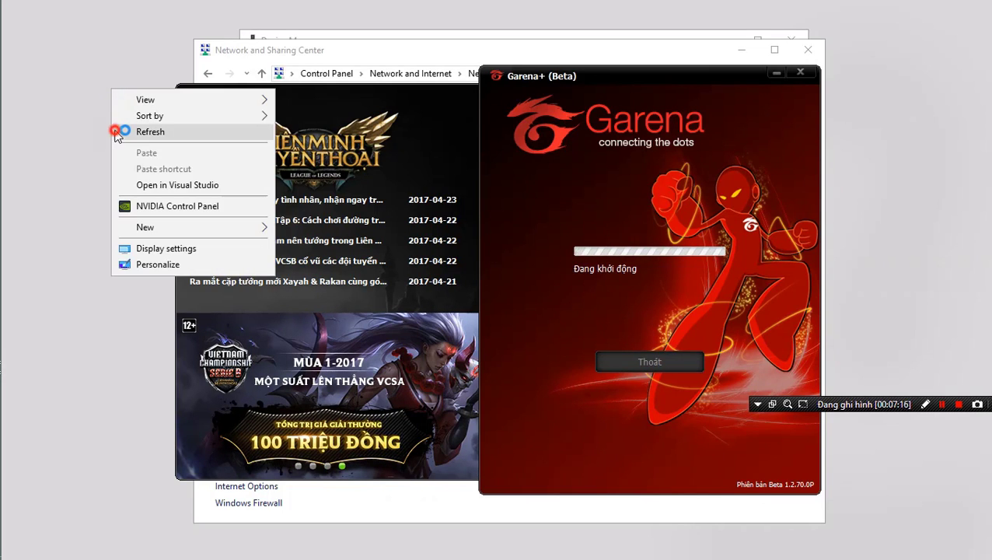
{"action": "left_click", "coordinate": [119, 131]}
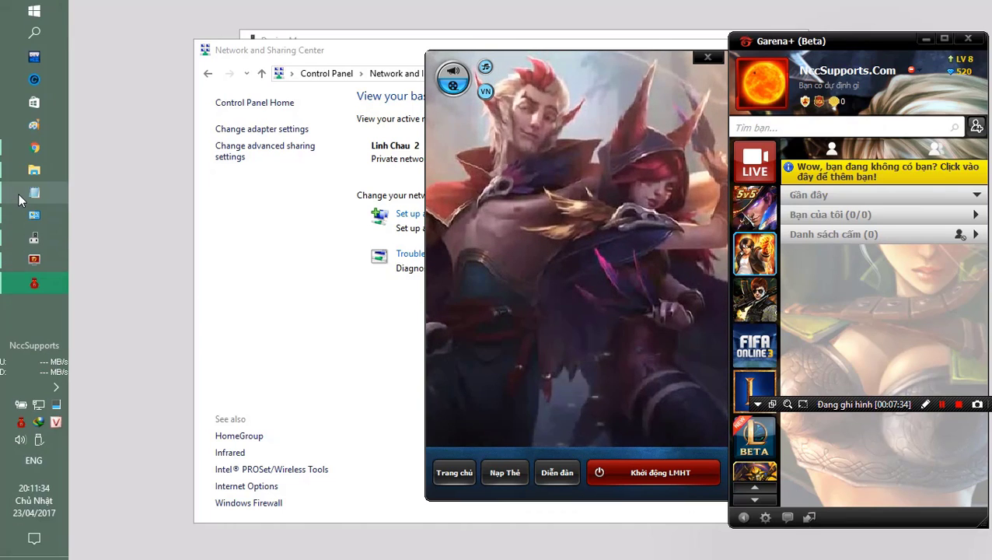
{"action": "mouse_move", "coordinate": [65, 205]}
{"action": "left_click", "coordinate": [104, 199]}
Add the line 'Vậy là thành công nhé.' below the dashes in Key Gcafe.txt
{"action": "left_click", "coordinate": [476, 187]}
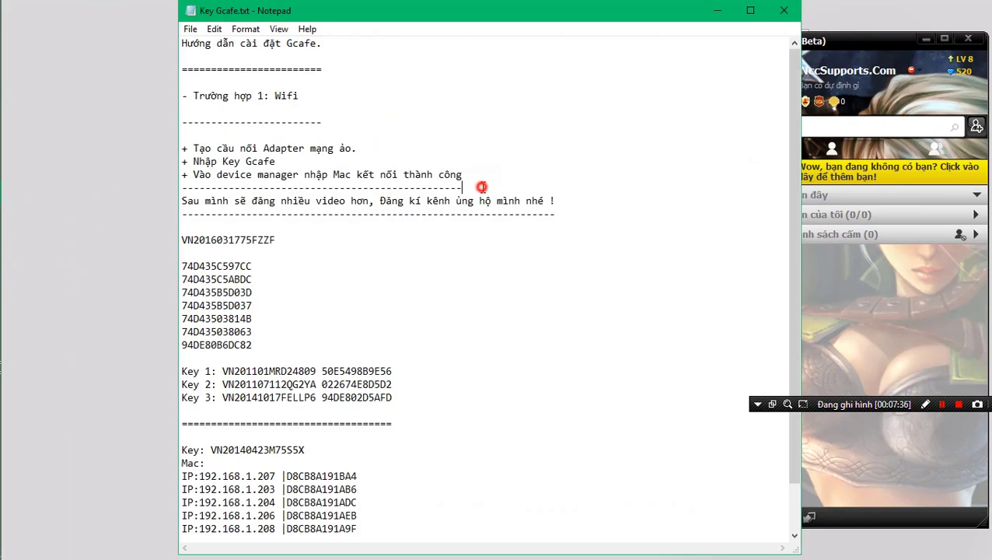
{"action": "key", "text": "Return"}
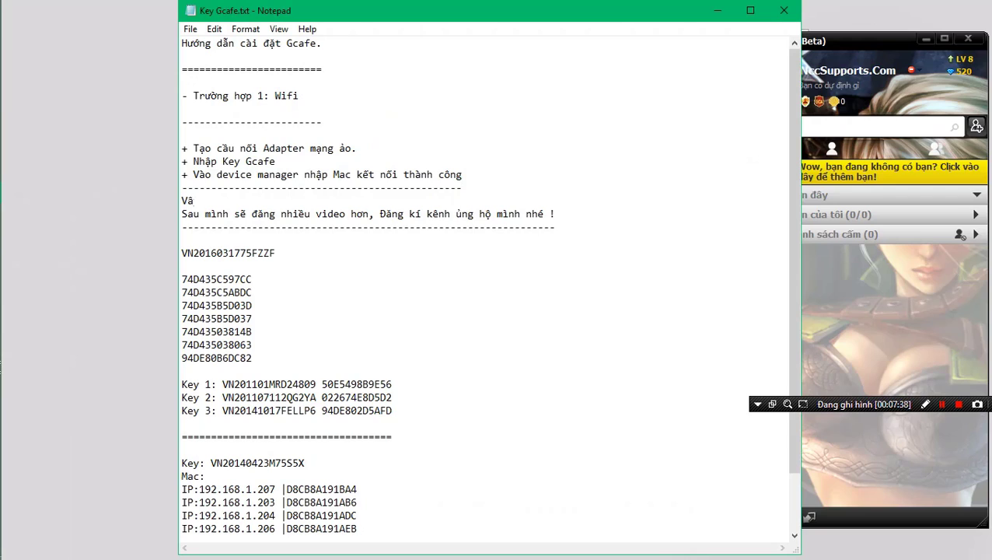
{"action": "type", "text": "Vậy là thành công nhé."}
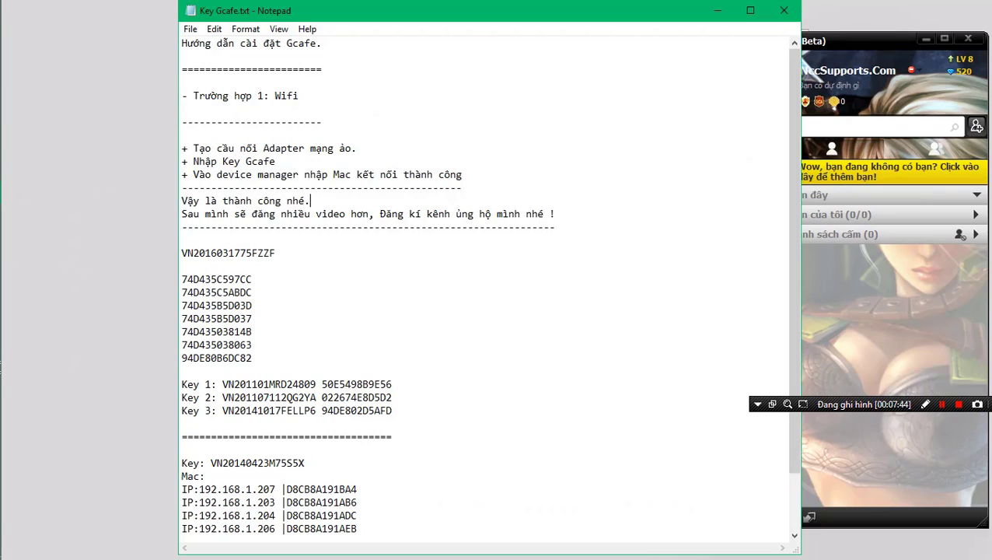
{"action": "key", "text": "Return"}
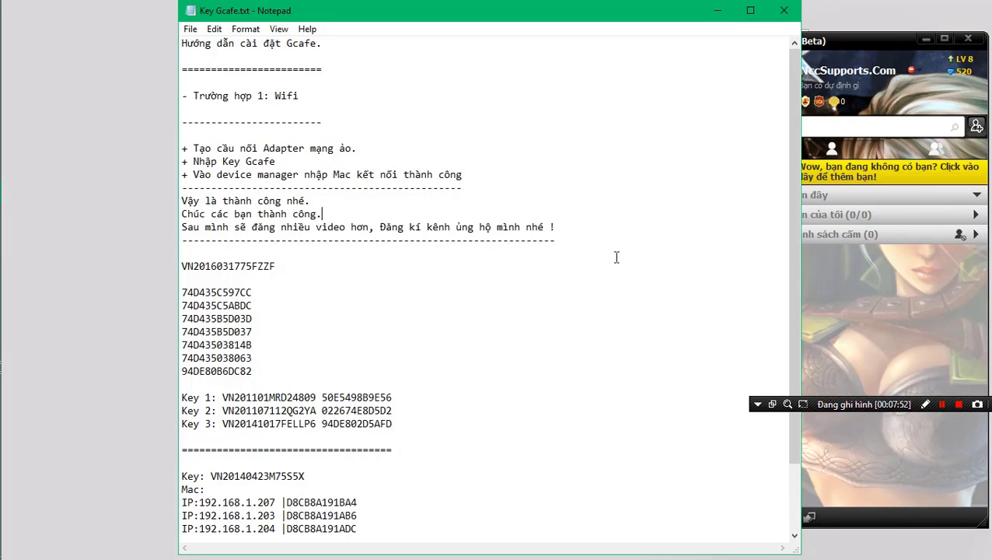
Review the closing lines and key list in the notes by selecting and scrolling through them
{"action": "left_click_drag", "start_coordinate": [589, 228], "coordinate": [182, 227]}
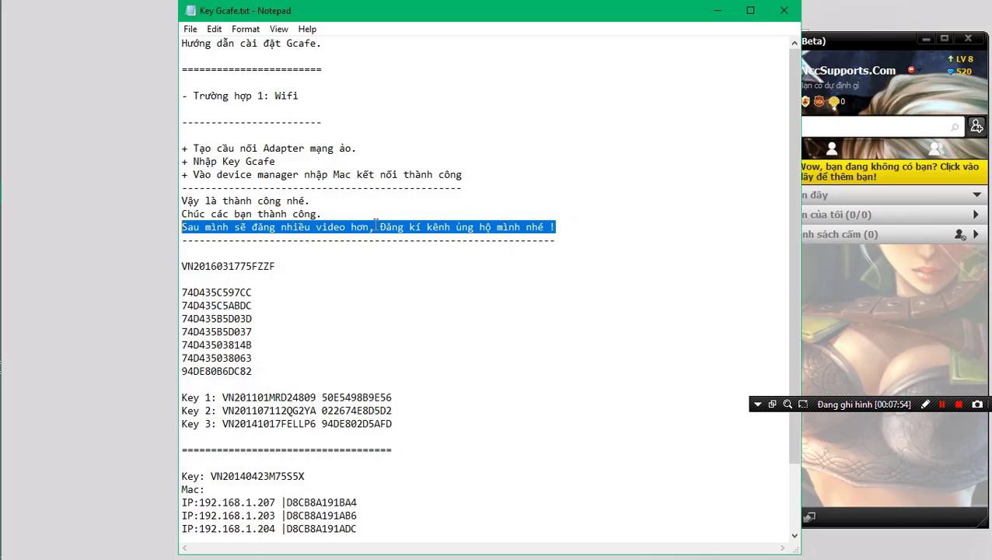
{"action": "left_click", "coordinate": [460, 228]}
{"action": "left_click", "coordinate": [381, 226]}
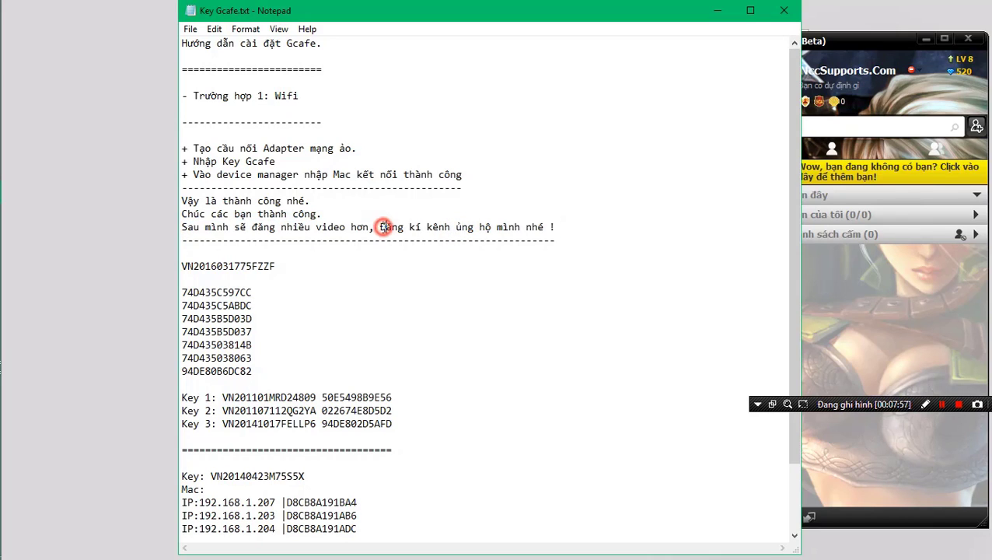
{"action": "left_click", "coordinate": [558, 225]}
{"action": "scroll", "coordinate": [474, 254], "scroll_direction": "down", "scroll_amount": 2}
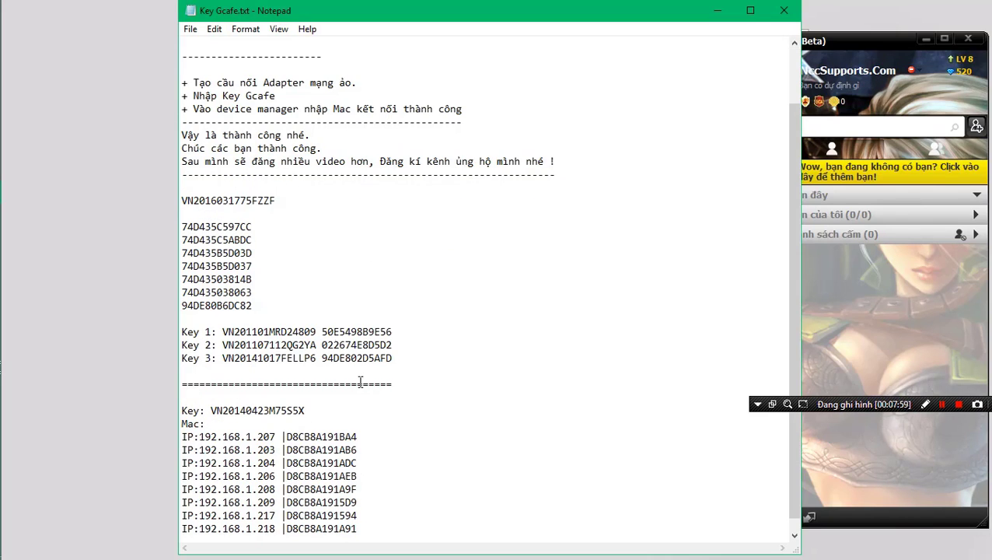
{"action": "scroll", "coordinate": [360, 382], "scroll_direction": "down", "scroll_amount": 1}
{"action": "left_click_drag", "start_coordinate": [387, 515], "coordinate": [205, 188]}
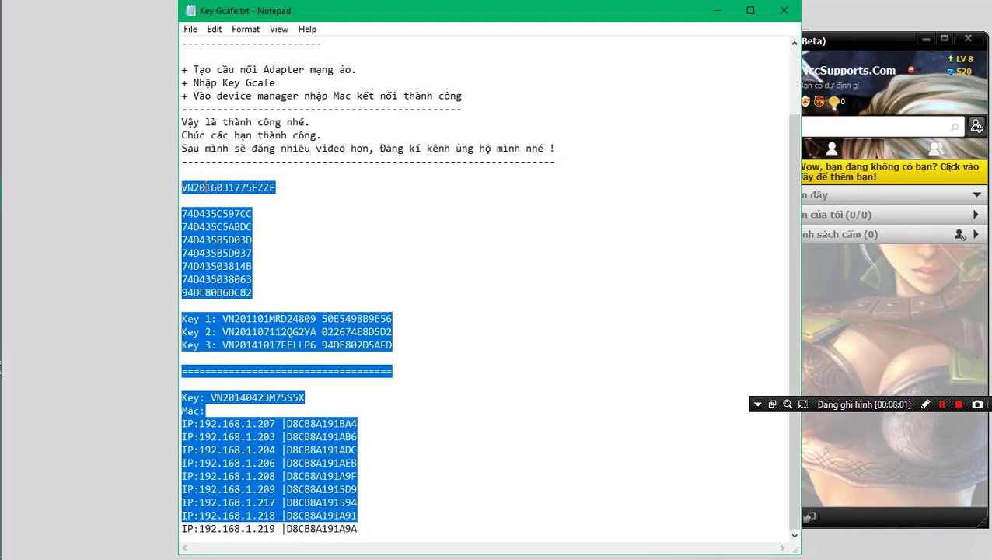
{"action": "left_click", "coordinate": [500, 230]}
{"action": "scroll", "coordinate": [453, 207], "scroll_direction": "up", "scroll_amount": 2}
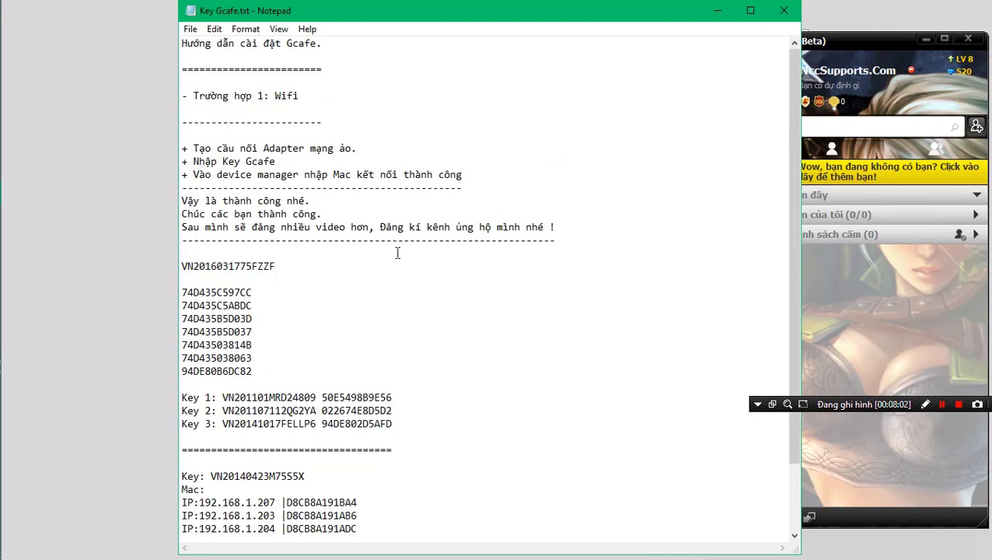
Minimize Notepad, Garena+, Network and Sharing Center and Device Manager to clear the desktop
{"action": "left_click", "coordinate": [717, 11]}
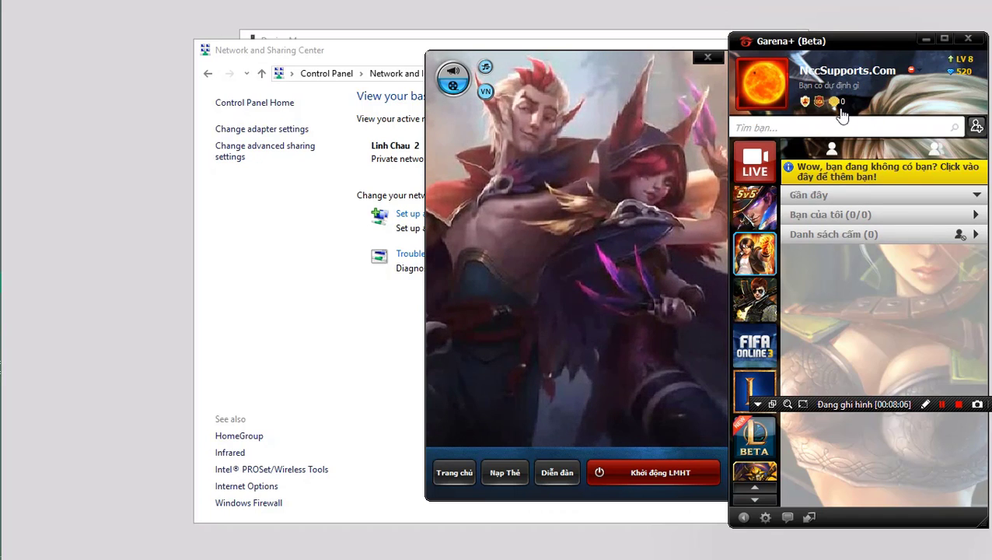
{"action": "left_click", "coordinate": [926, 39]}
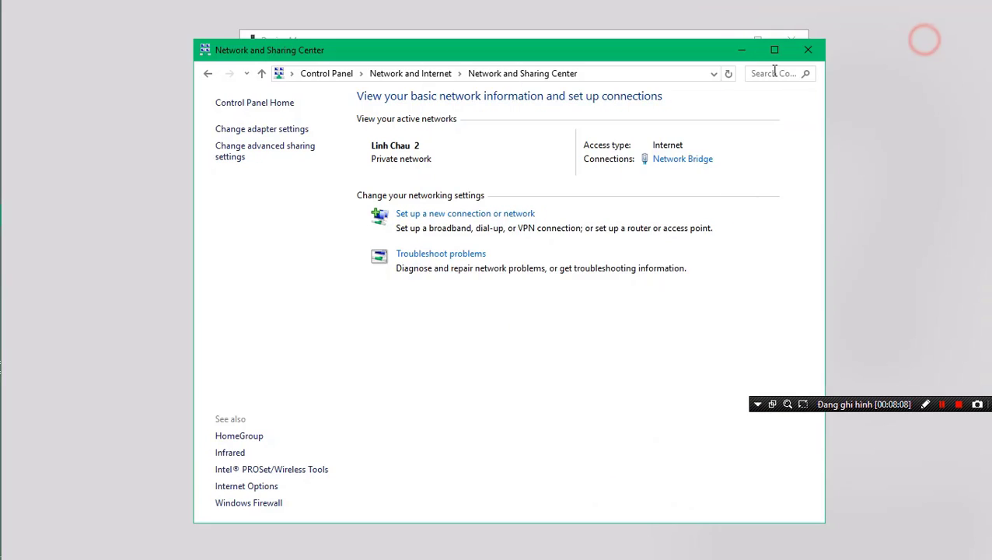
{"action": "left_click", "coordinate": [737, 43]}
{"action": "left_click", "coordinate": [733, 42]}
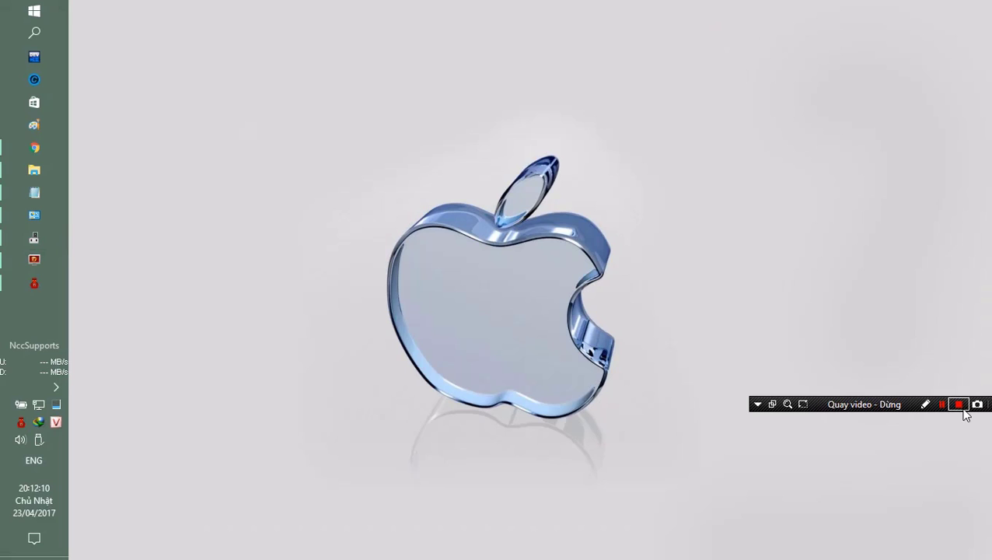